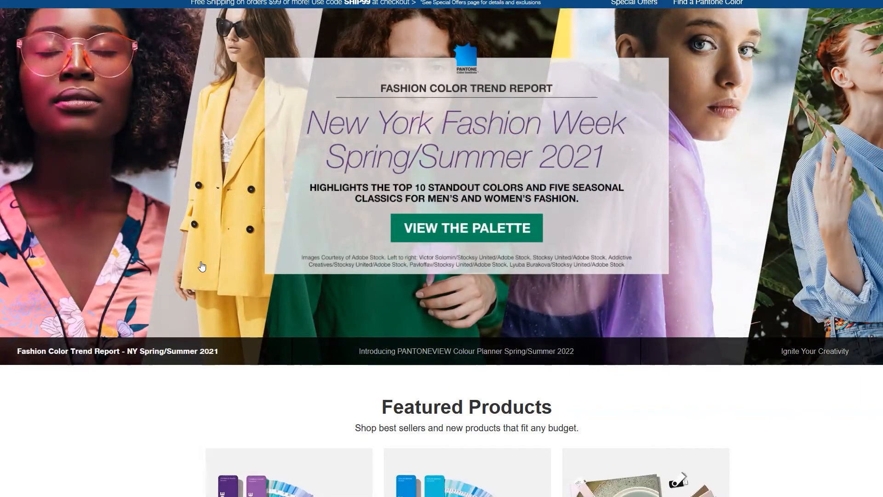
# Step: Look over the featured products and Color Intelligence sections of the Pantone home page and its main banner
pyautogui.scroll(-7, 156, 268)
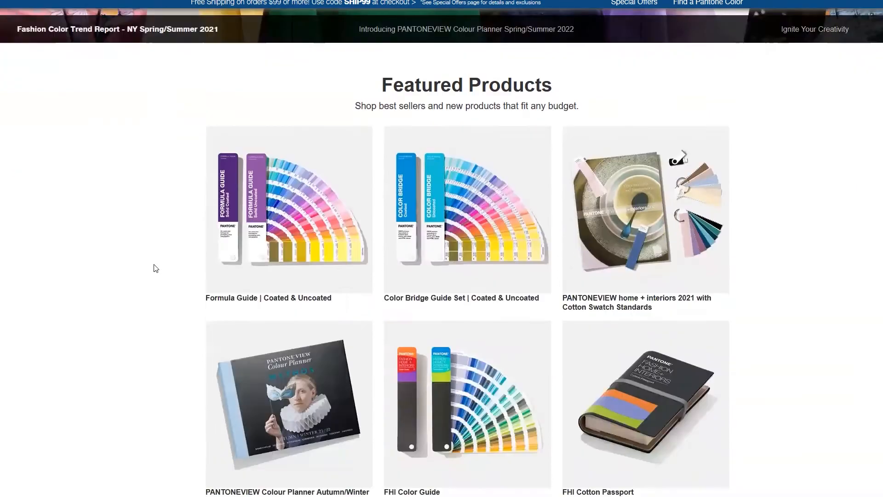
pyautogui.scroll(-8, 156, 269)
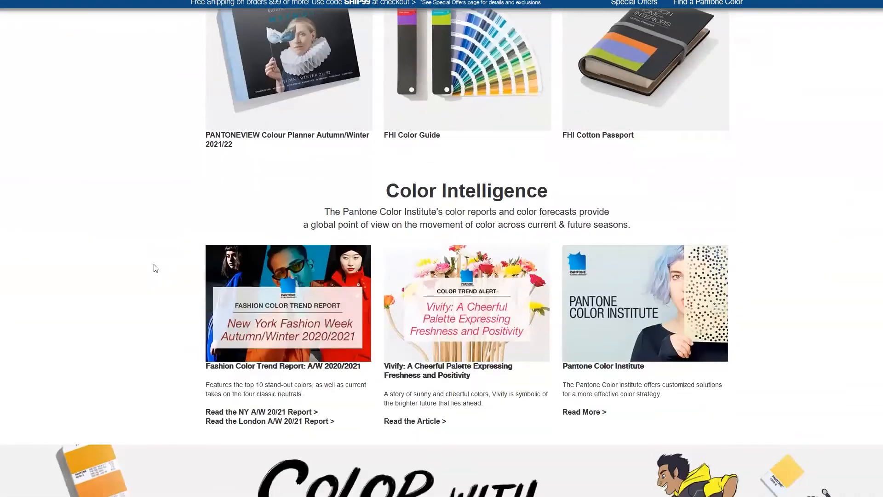
pyautogui.scroll(8, 156, 268)
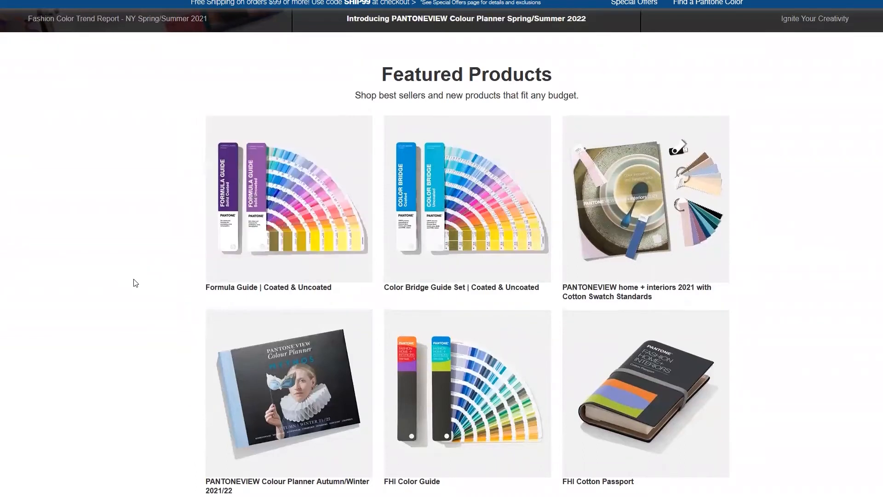
pyautogui.scroll(4, 136, 283)
pyautogui.scroll(1, 136, 282)
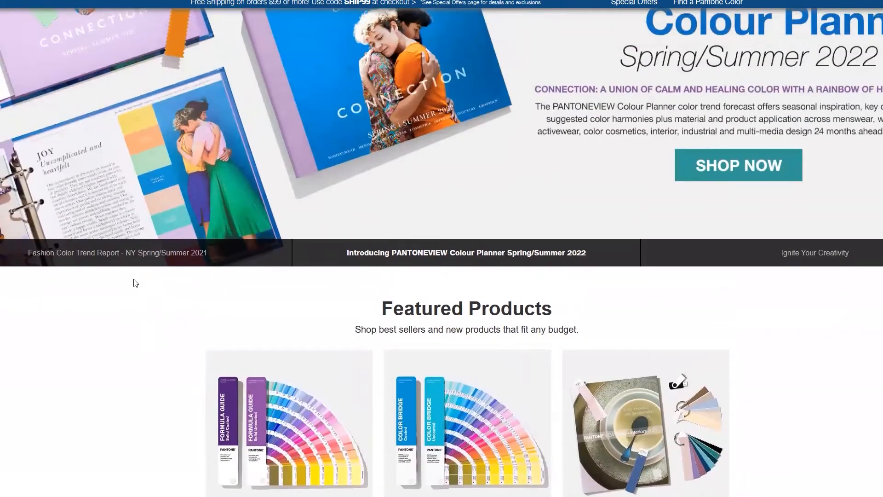
pyautogui.scroll(2, 136, 282)
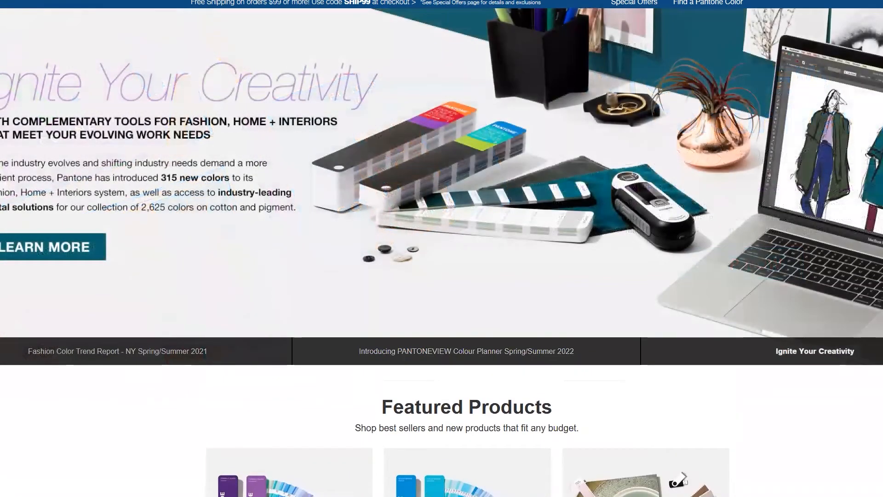
# Step: Search Google Images for CMYK in a new browser tab and preview Wikipedia's CMYK color model diagram
pyautogui.hotkey('ctrl', 't')
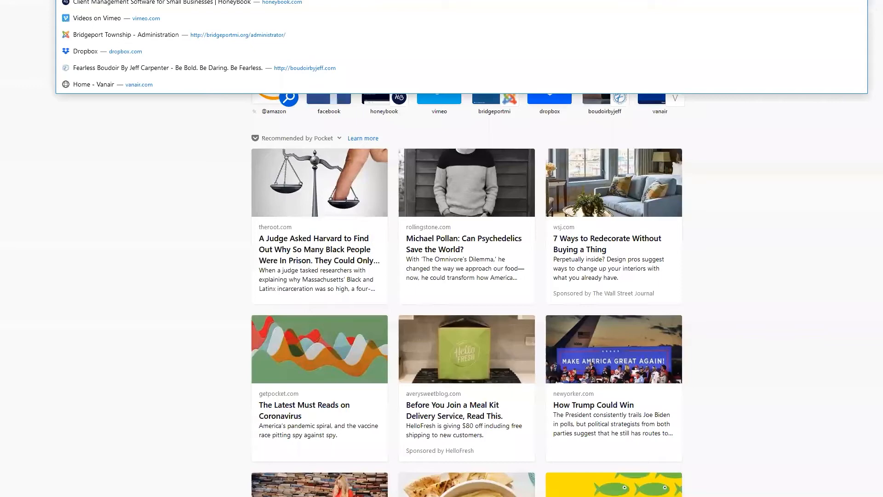
pyautogui.write('goo')
pyautogui.press('Return')
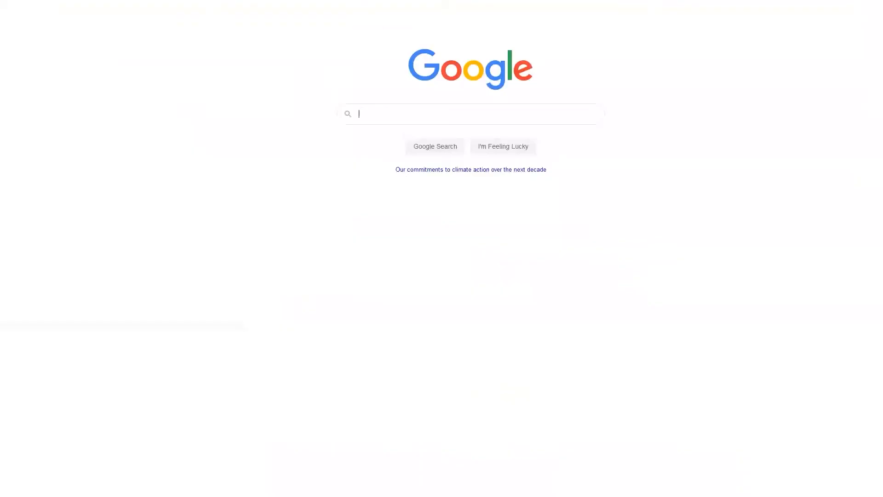
pyautogui.write('CMYK')
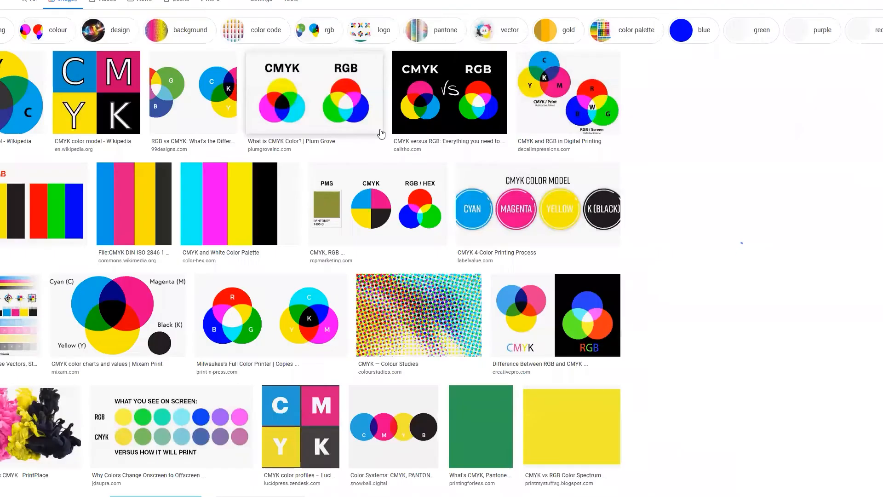
pyautogui.click(20, 85)
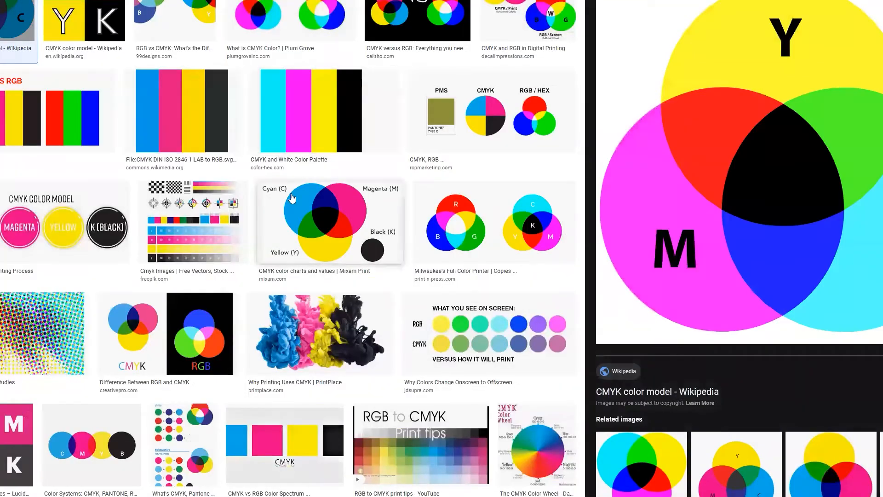
# Step: Preview the halftone dot image from "What is CMYK? - Pre Press" and the "Graphic Design 101: CMYK or RGB Color" image
pyautogui.scroll(2, 257, 160)
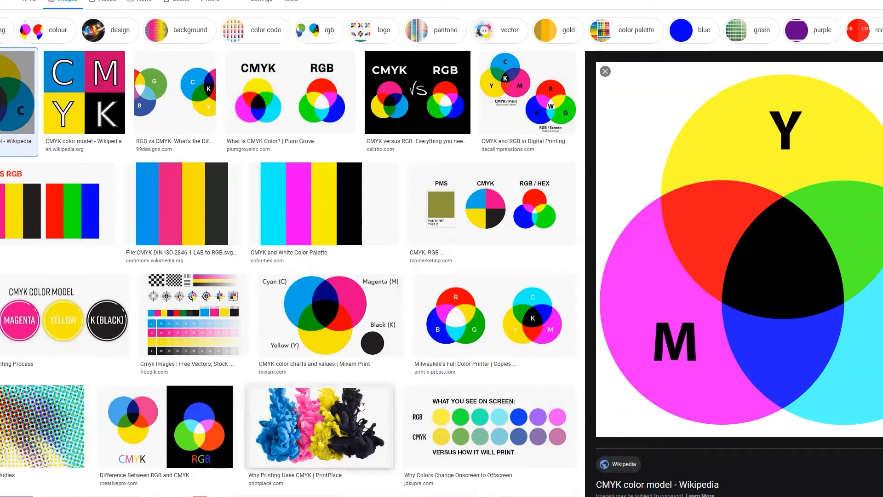
pyautogui.scroll(-10, 279, 322)
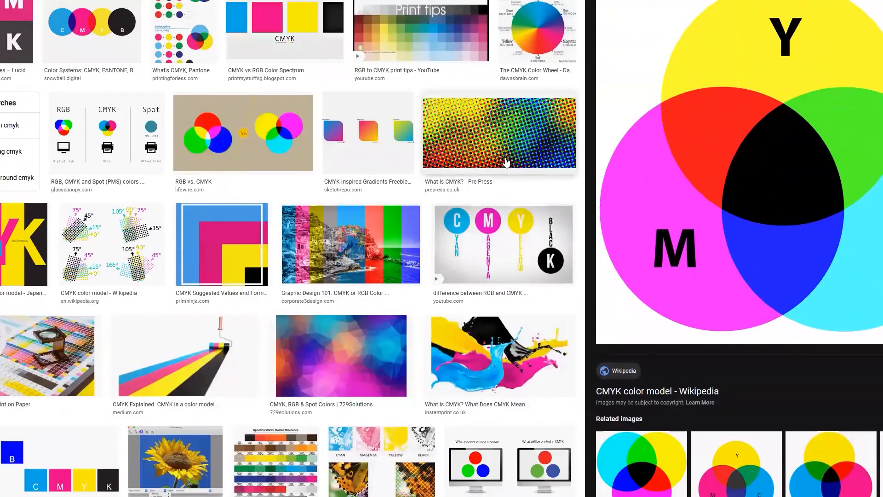
pyautogui.click(520, 149)
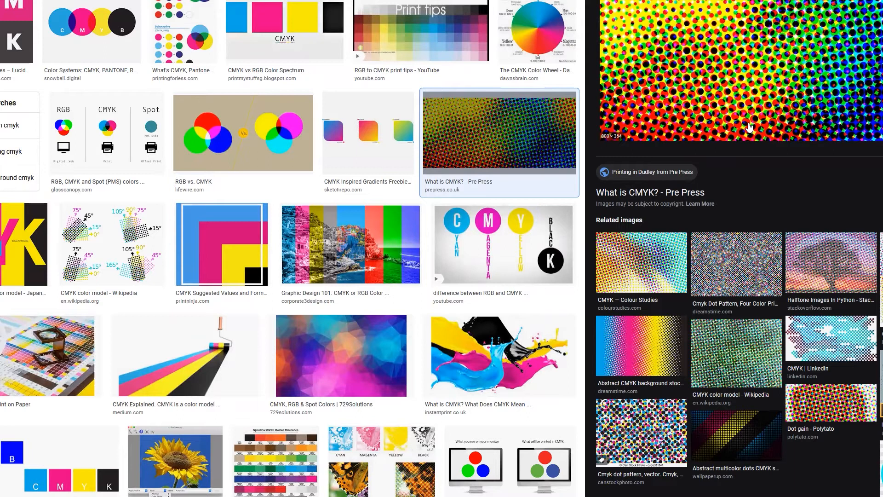
pyautogui.click(407, 220)
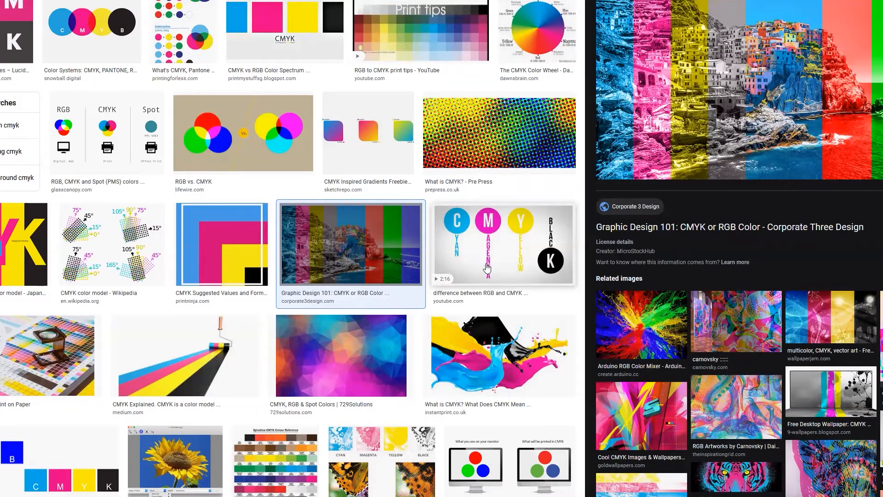
pyautogui.scroll(10, 488, 268)
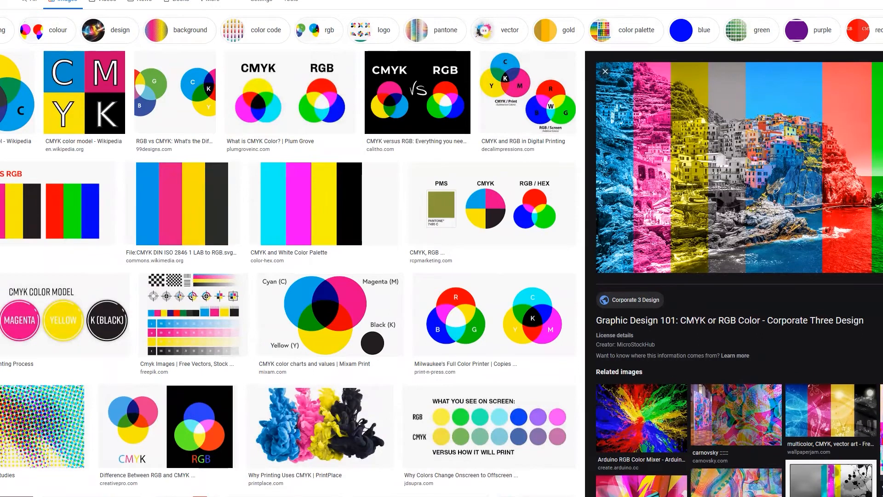
# Step: Search the images for rgb and preview the HiSoUR RGB color model diagram
pyautogui.write('rgb')
pyautogui.press('Return')
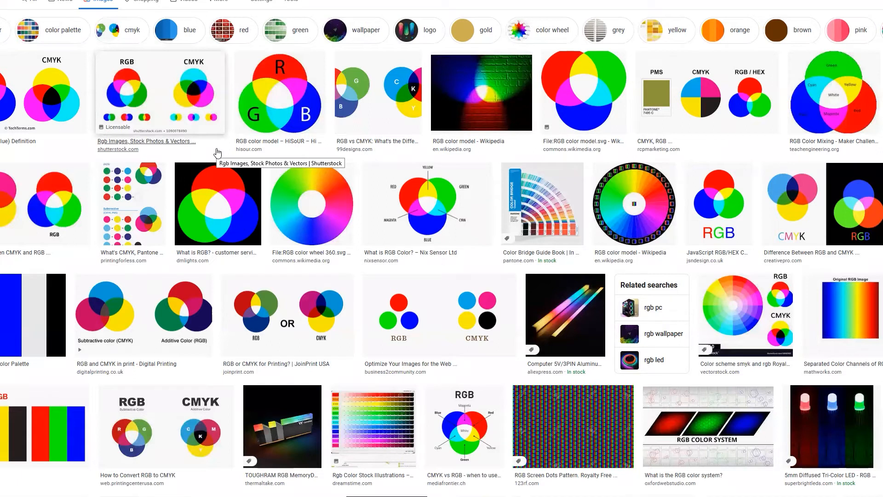
pyautogui.click(272, 110)
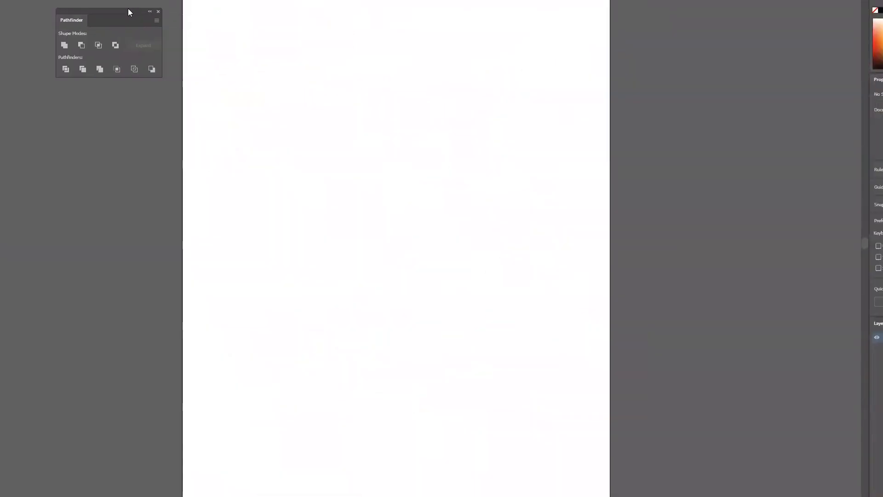
# Step: In Adobe Illustrator, close the floating Pathfinder window and draw a slightly tall rectangle in the upper part of the artboard
pyautogui.click(159, 12)
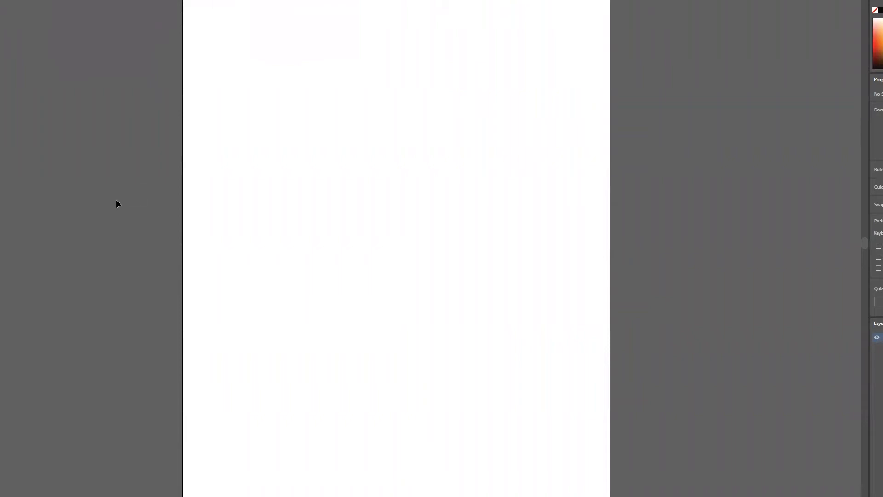
pyautogui.press('m')
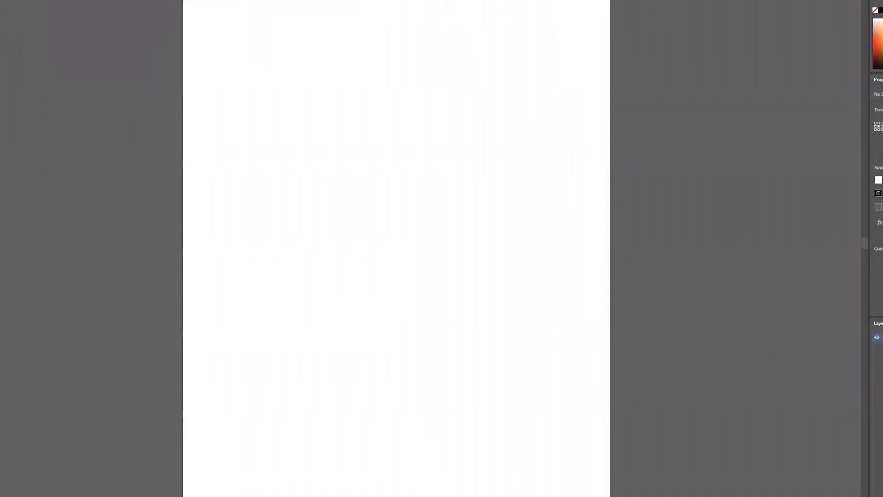
pyautogui.moveTo(237, 23); pyautogui.dragTo(412, 224)
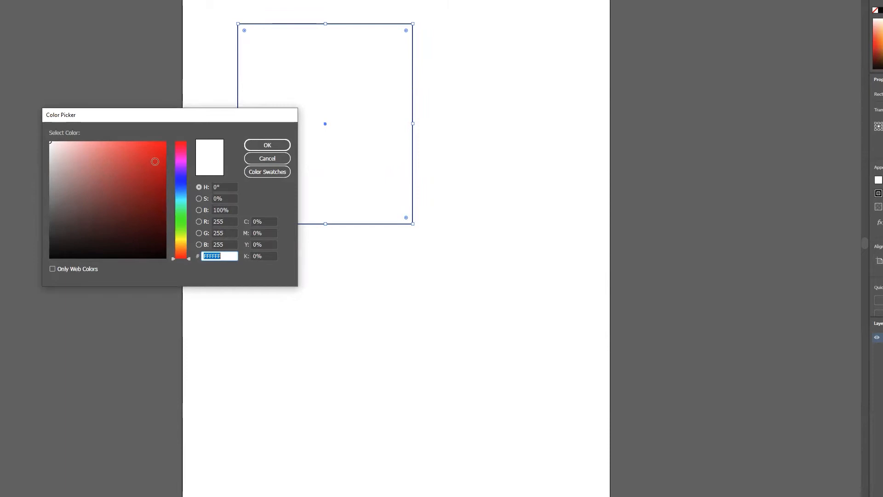
# Step: Sample bright red EA1515, white FFFFFF and softer red DD2A2A as the rectangle's fill to compare their RGB, CMYK and hex values
pyautogui.click(156, 150)
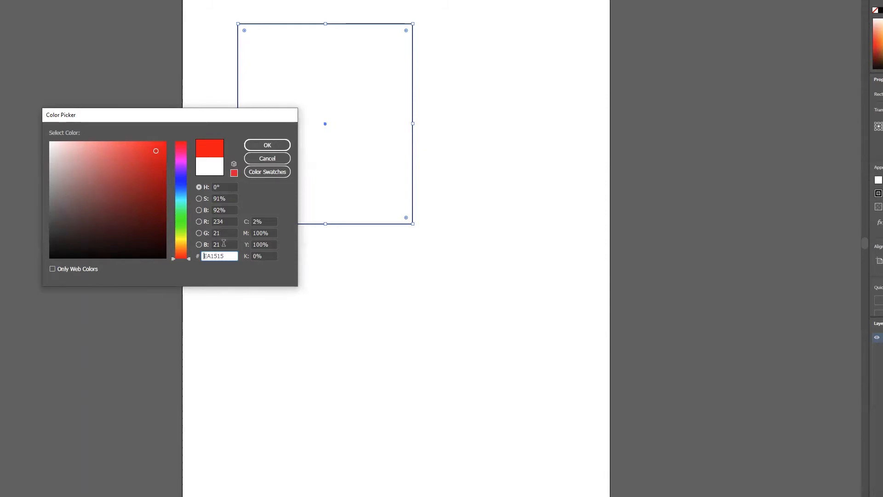
pyautogui.moveTo(68, 151)
pyautogui.mouseDown()
pyautogui.moveTo(26, 134)
pyautogui.moveTo(43, 140)
pyautogui.mouseUp()
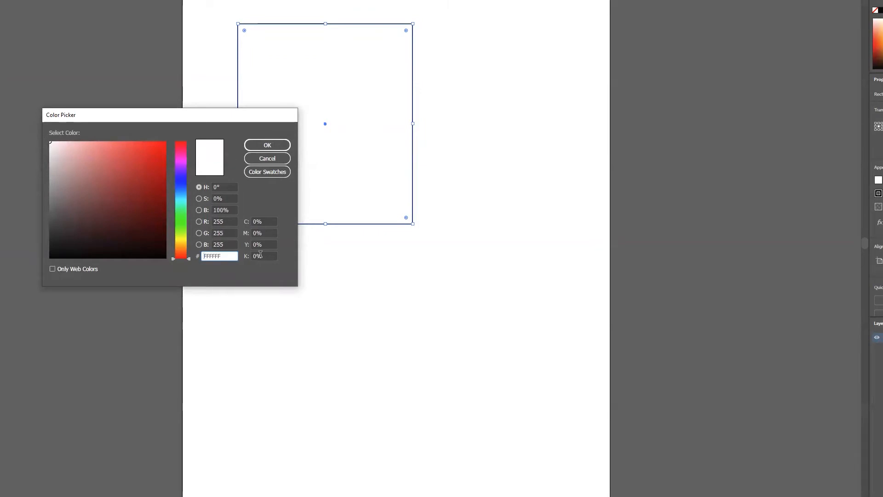
pyautogui.click(144, 157)
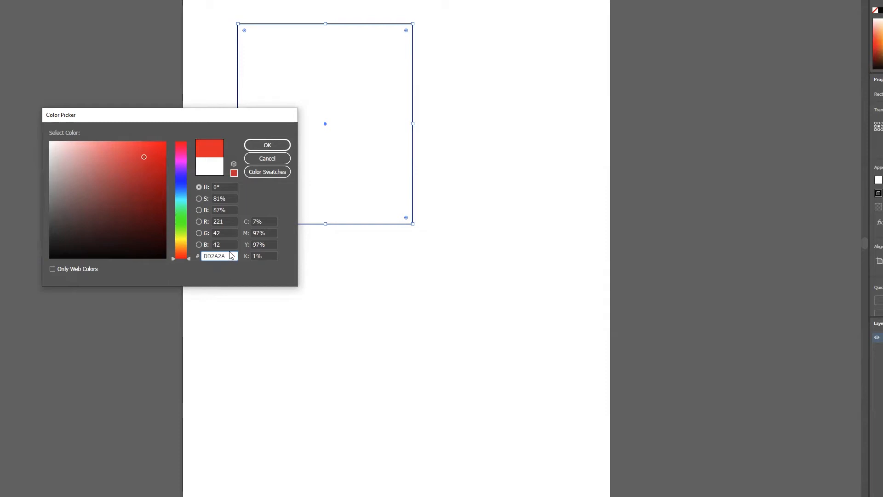
pyautogui.moveTo(228, 256); pyautogui.dragTo(201, 256)
# Step: Shift the fill hue through green to blue and apply a medium blue fill to the rectangle
pyautogui.moveTo(188, 259)
pyautogui.mouseDown()
pyautogui.moveTo(191, 177)
pyautogui.moveTo(185, 254)
pyautogui.moveTo(186, 231)
pyautogui.mouseUp()
pyautogui.click(155, 153)
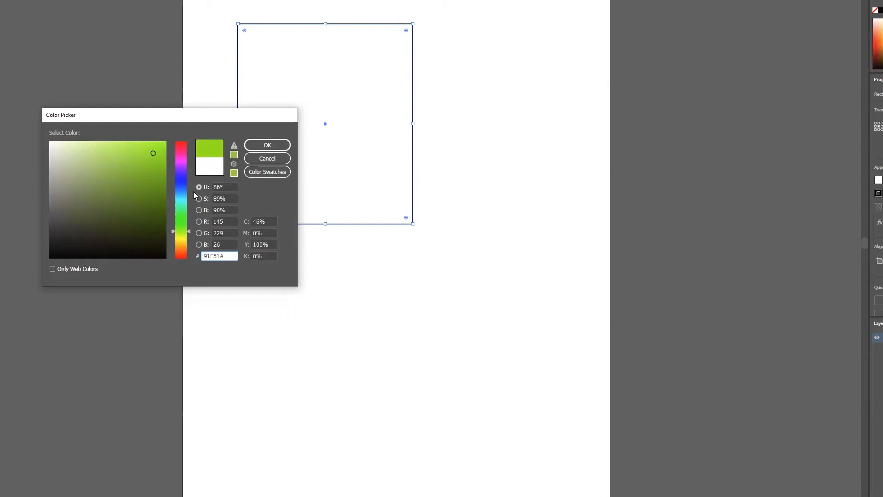
pyautogui.click(182, 179)
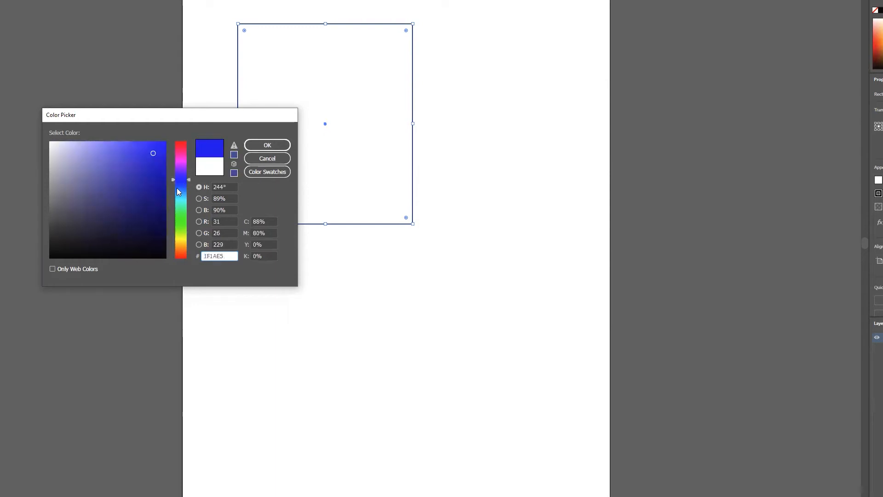
pyautogui.click(256, 140)
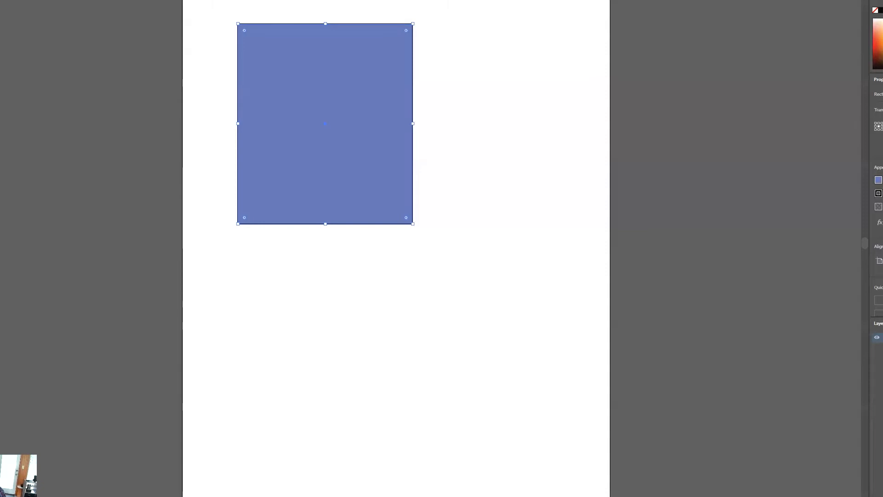
# Step: Increase the cyan amount in the rectangle's CMYK fill mix for a stronger blue
pyautogui.click(879, 180)
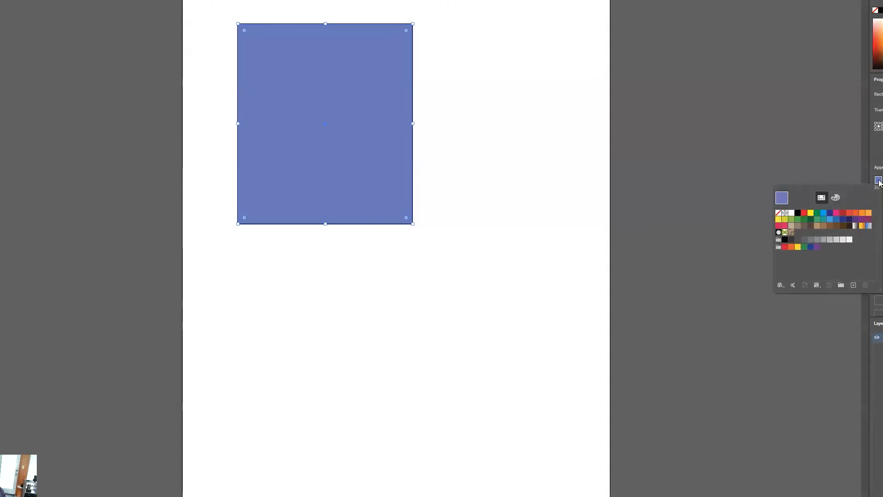
pyautogui.click(836, 198)
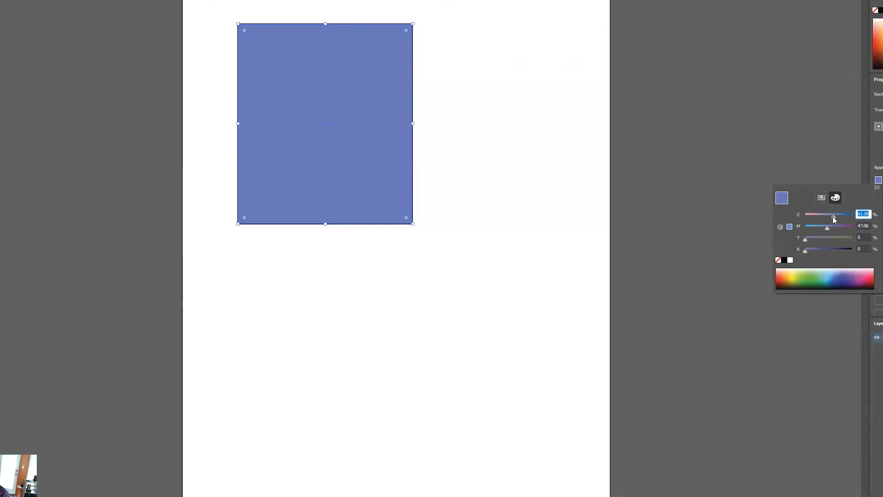
pyautogui.write('82')
pyautogui.moveTo(838, 216); pyautogui.dragTo(839, 217)
pyautogui.press('Escape')
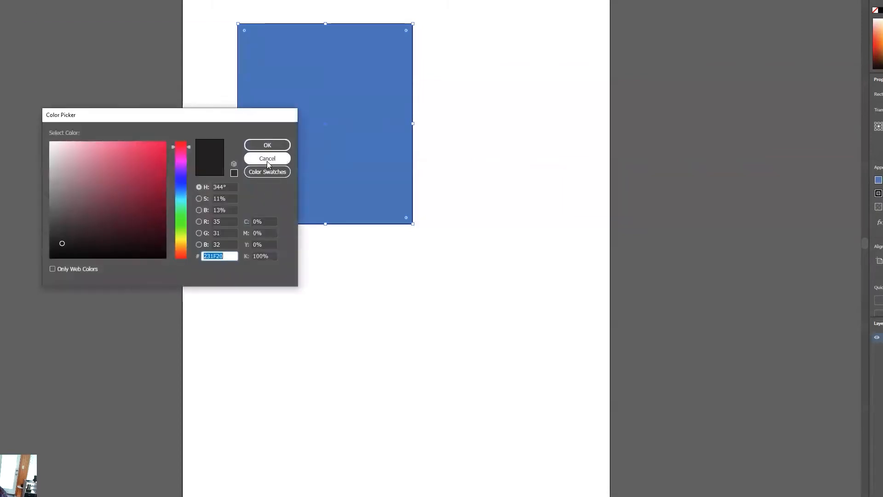
# Step: Dismiss the Color Picker and set the rectangle's stroke to a dark grayish-brown swatch
pyautogui.click(268, 160)
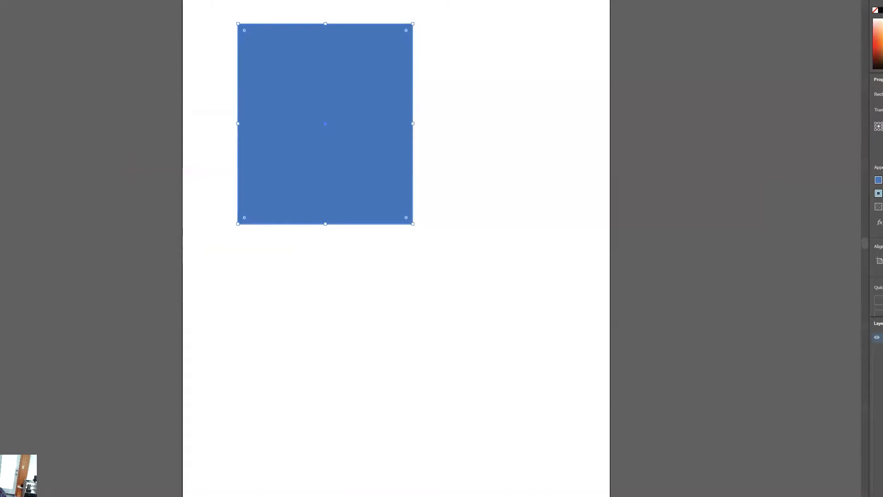
pyautogui.click(879, 196)
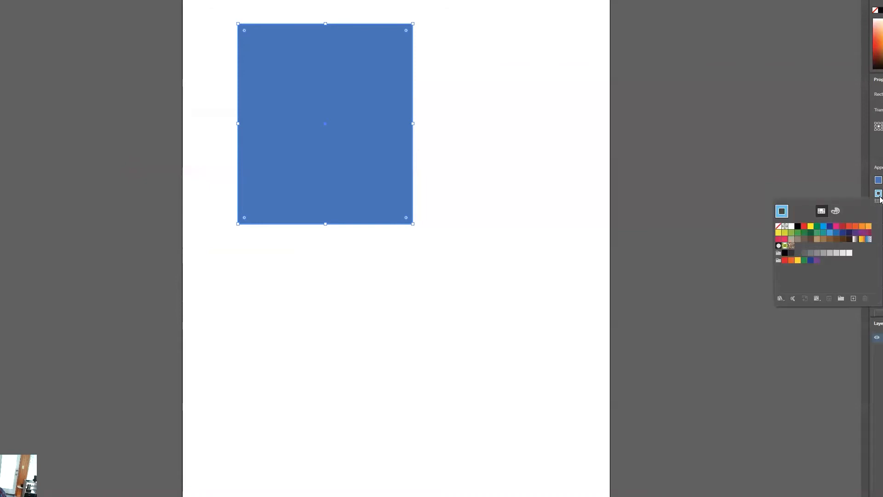
pyautogui.click(805, 238)
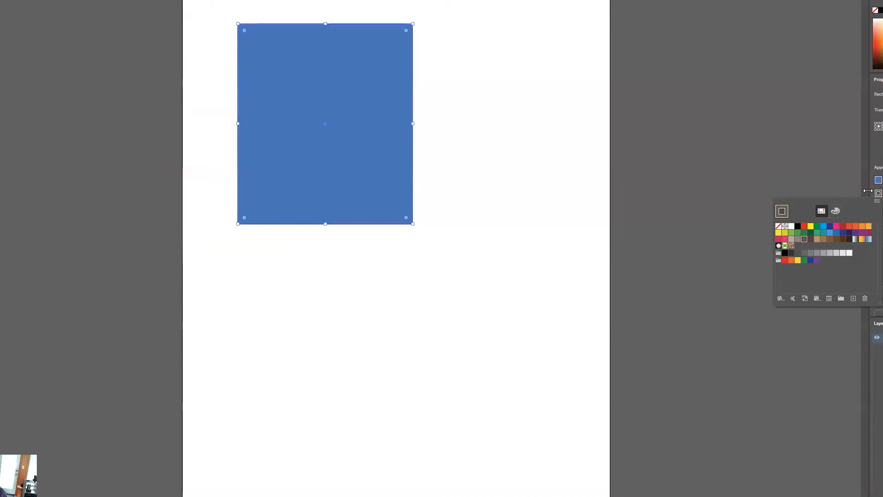
pyautogui.press('Escape')
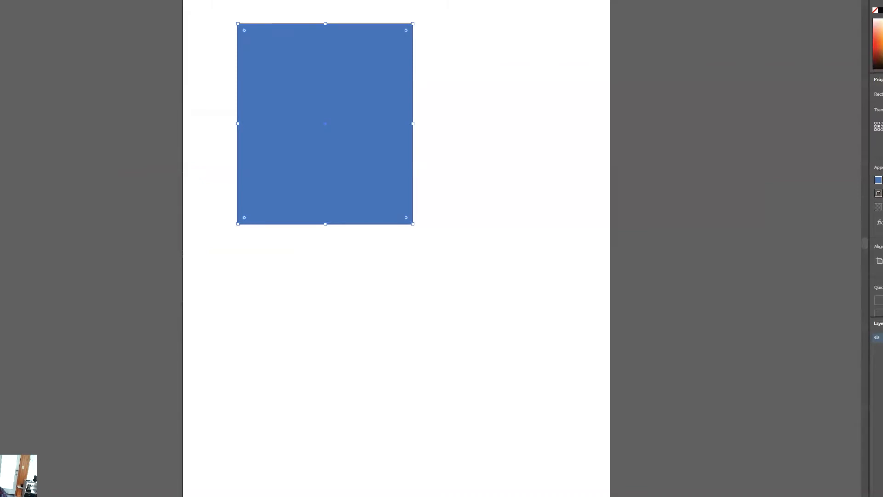
# Step: Thicken the rectangle's stroke step by step to a heavy border, and reduce it to a medium weight
pyautogui.press('Up')
pyautogui.press('Up')
pyautogui.press('Up')
pyautogui.press('Up')
pyautogui.press('Up')
pyautogui.press('Up')
pyautogui.press('Up')
pyautogui.press('Up')
pyautogui.press('Up')
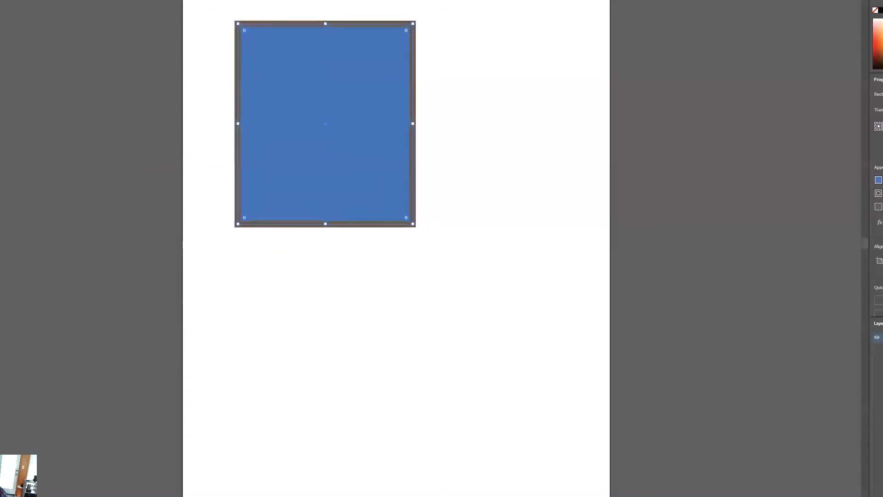
pyautogui.press('Up')
pyautogui.press('Up')
pyautogui.press('Up')
pyautogui.press('Up')
pyautogui.press('Up')
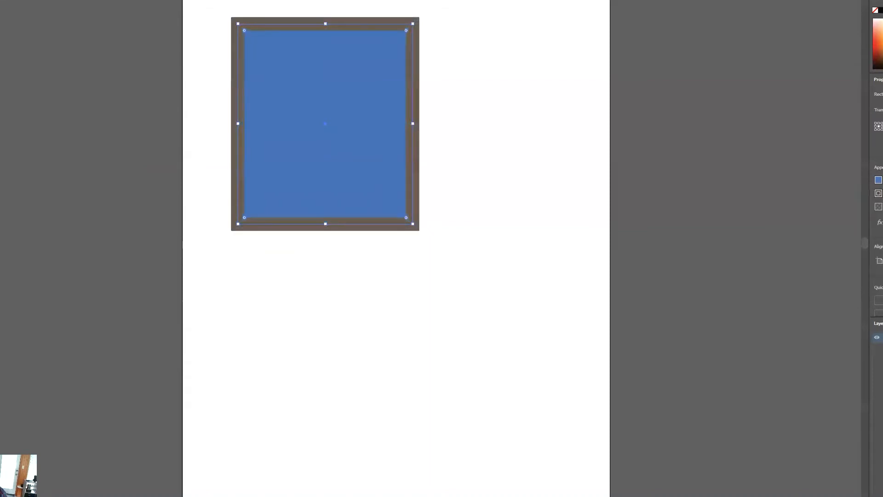
pyautogui.press('Down')
pyautogui.press('Down')
pyautogui.press('Down')
pyautogui.press('Down')
pyautogui.press('Down')
pyautogui.press('Down')
pyautogui.press('Down')
pyautogui.press('Down')
pyautogui.press('Down')
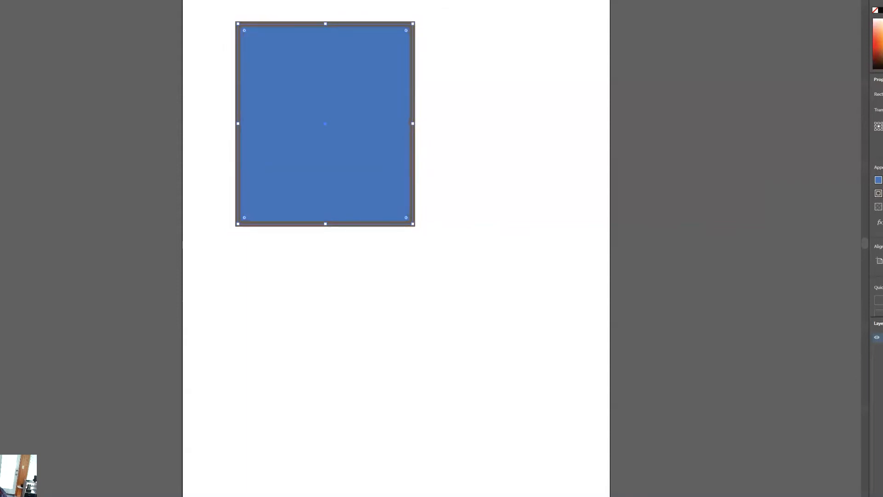
# Step: Increase the rectangle's stroke weight to 16 pt
pyautogui.press('Up')
pyautogui.press('Up')
pyautogui.press('Up')
pyautogui.press('Up')
pyautogui.press('Up')
pyautogui.press('Up')
pyautogui.press('Up')
pyautogui.press('Up')
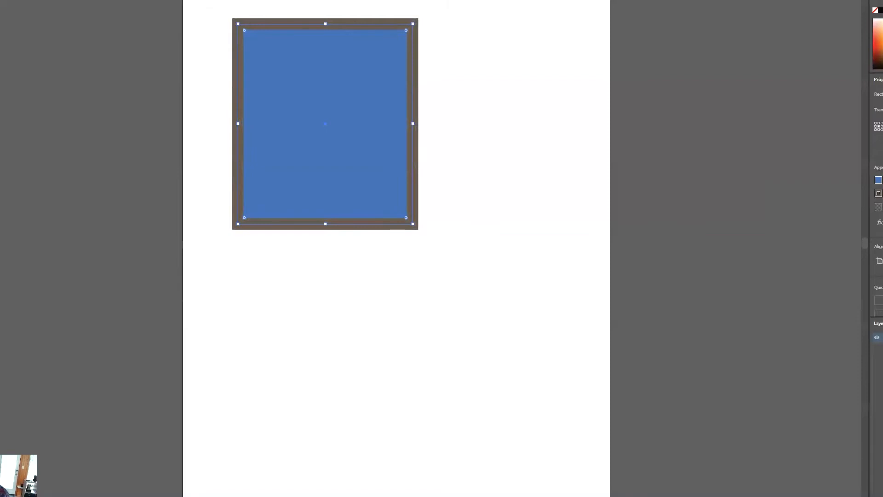
# Step: Open the rectangle's stroke options, try the Round Cap, and try the round and bevel corner joins
pyautogui.click(882, 193)
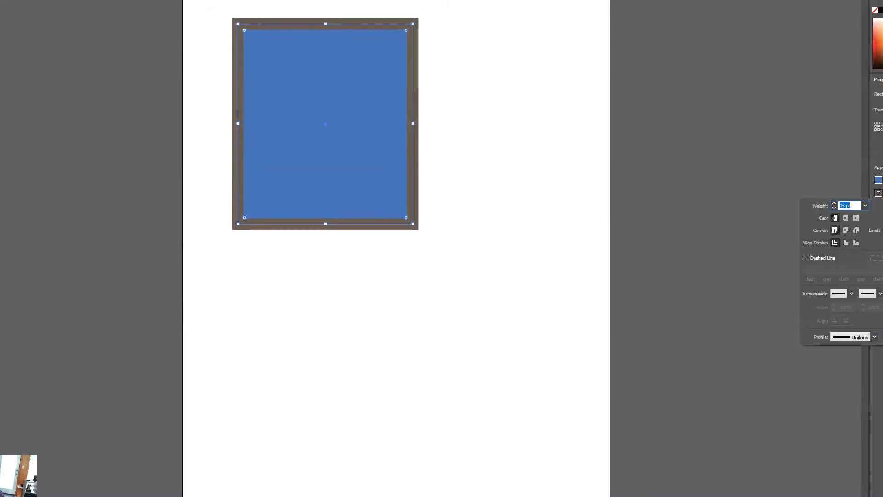
pyautogui.click(848, 219)
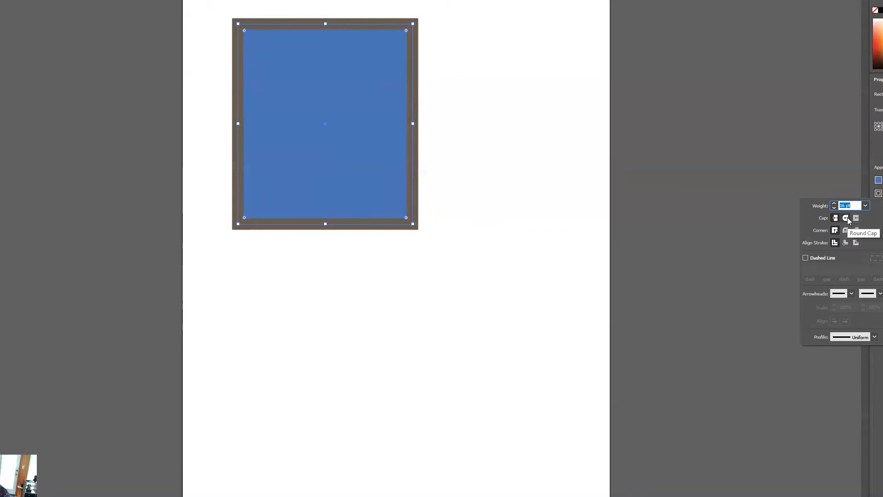
pyautogui.click(848, 217)
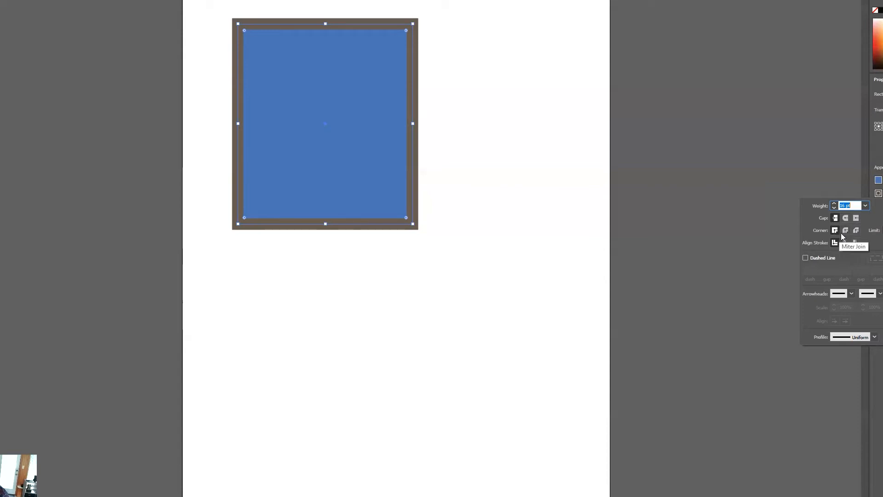
pyautogui.click(845, 231)
pyautogui.click(856, 230)
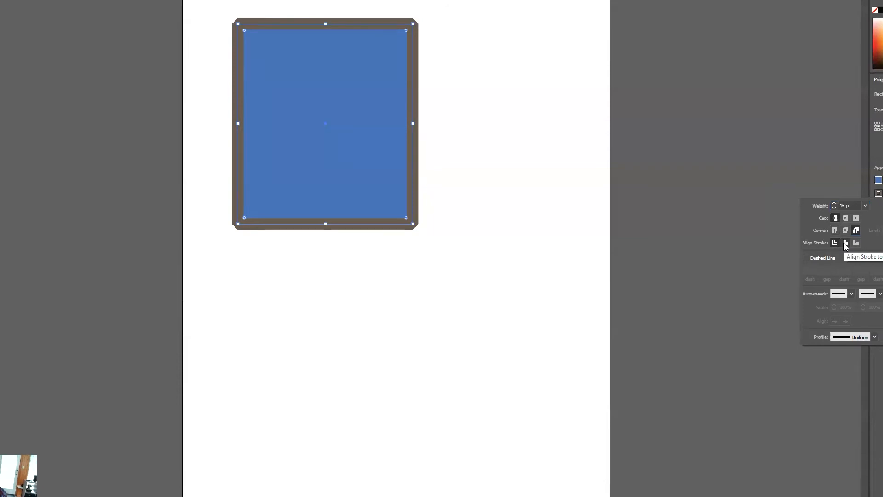
# Step: Try aligning the stroke inside and outside the path, and restore the miter join and centre alignment
pyautogui.click(846, 243)
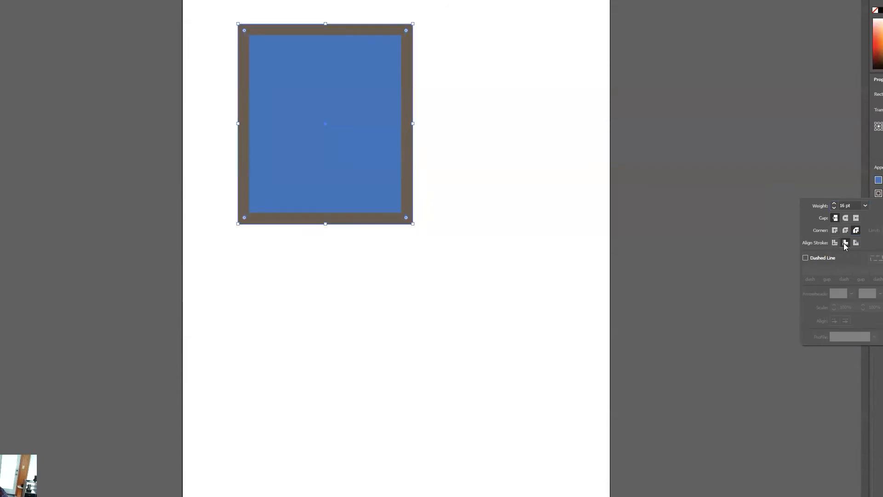
pyautogui.click(857, 243)
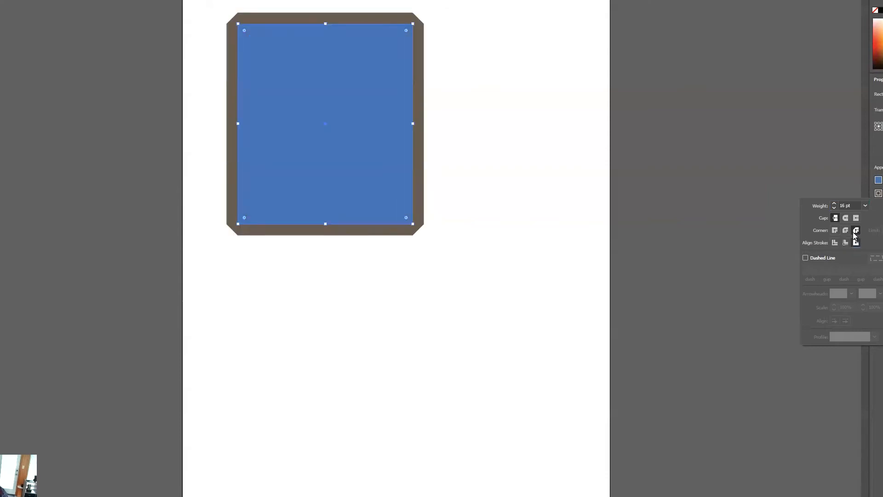
pyautogui.click(836, 231)
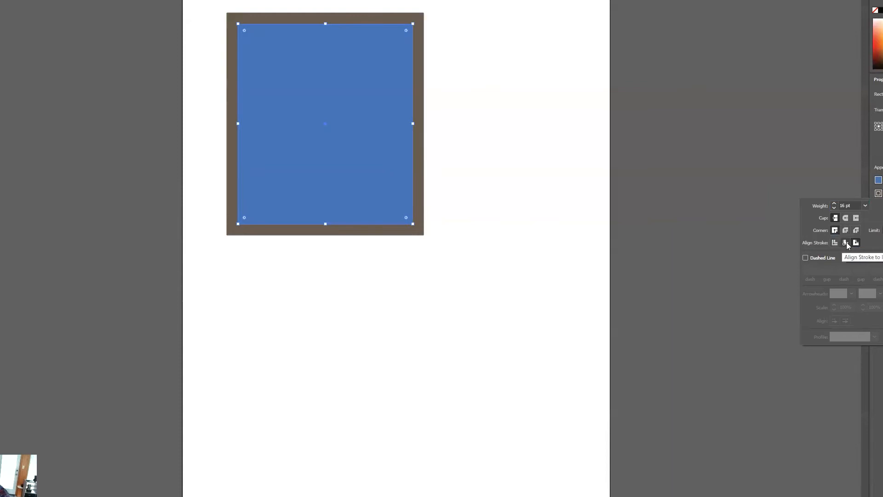
pyautogui.click(846, 243)
pyautogui.click(832, 243)
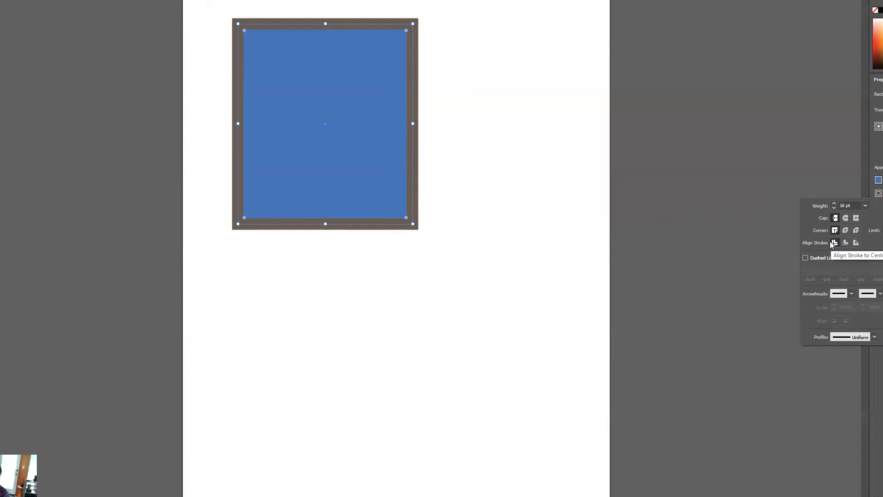
# Step: Make the rectangle's stroke a dashed line with a 4 pt dash and a 12 pt gap
pyautogui.click(806, 258)
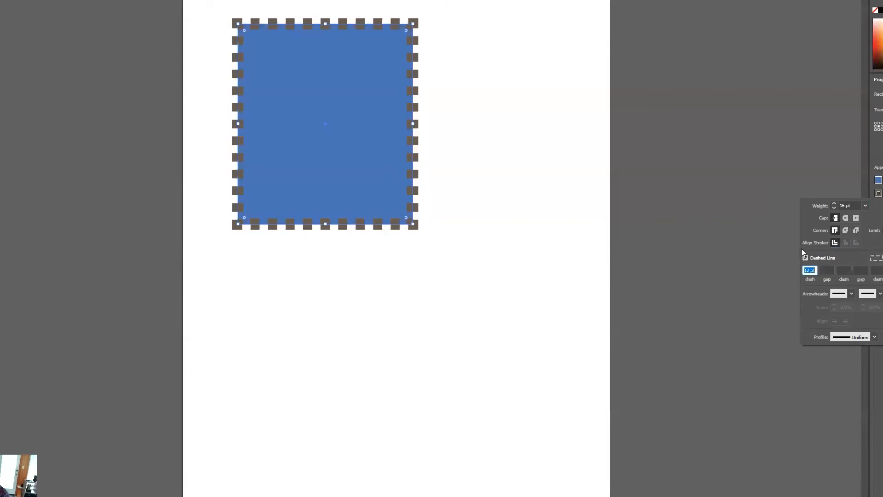
pyautogui.click(809, 270)
pyautogui.doubleClick(810, 270)
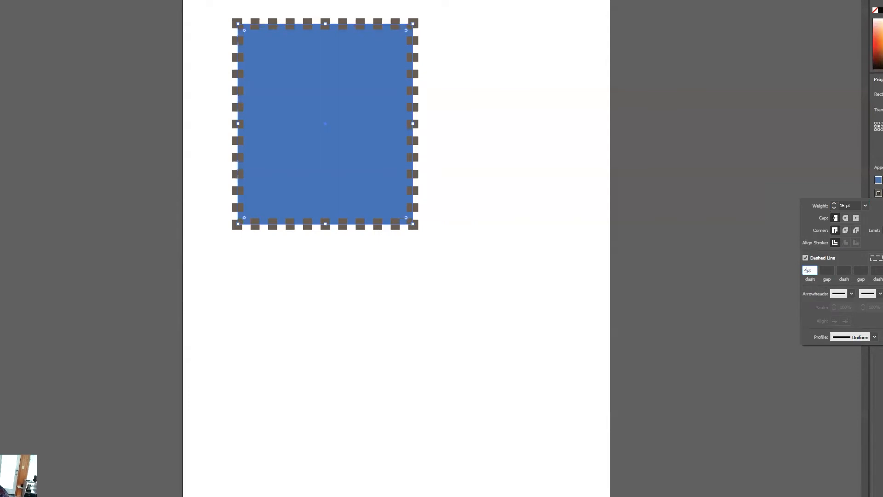
pyautogui.press('Tab')
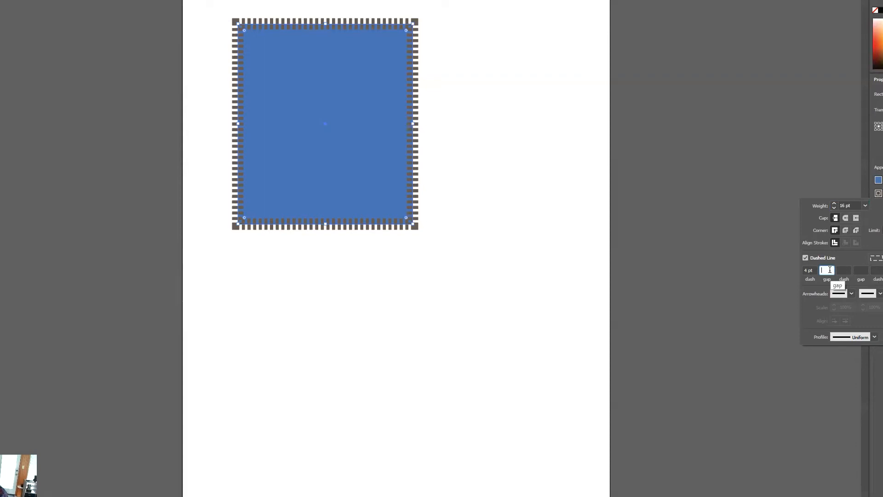
pyautogui.write('12')
pyautogui.click(846, 270)
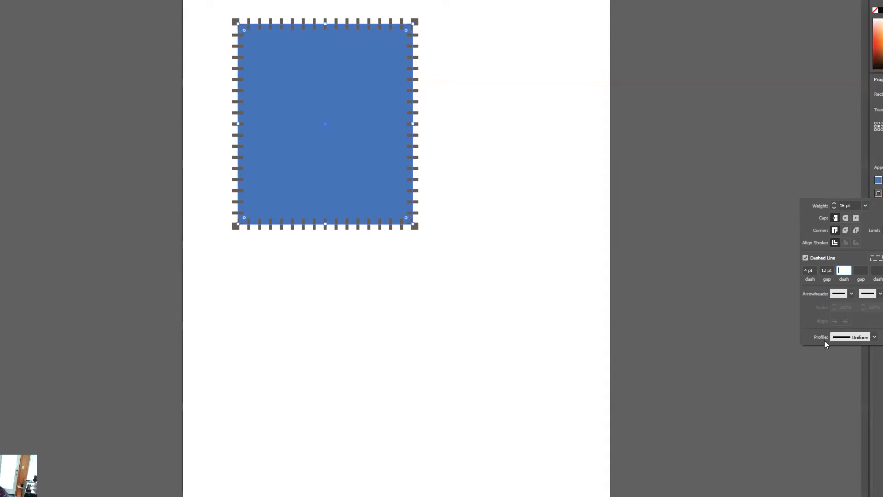
pyautogui.click(882, 194)
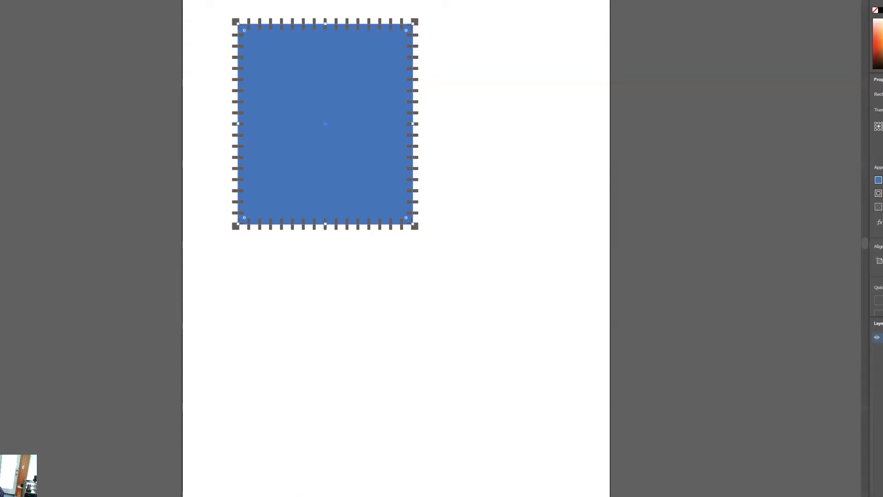
# Step: Delete the dashed rectangle and draw a larger, wider one across the upper part of the artboard
pyautogui.click(824, 201)
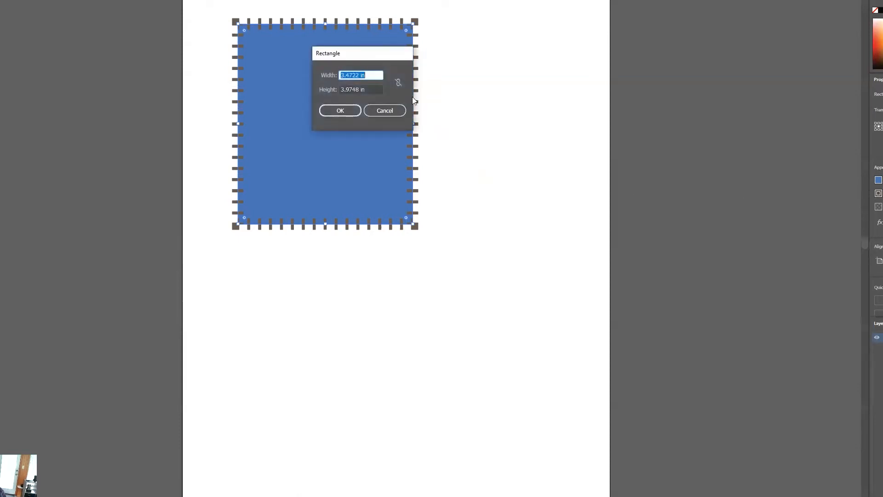
pyautogui.click(384, 110)
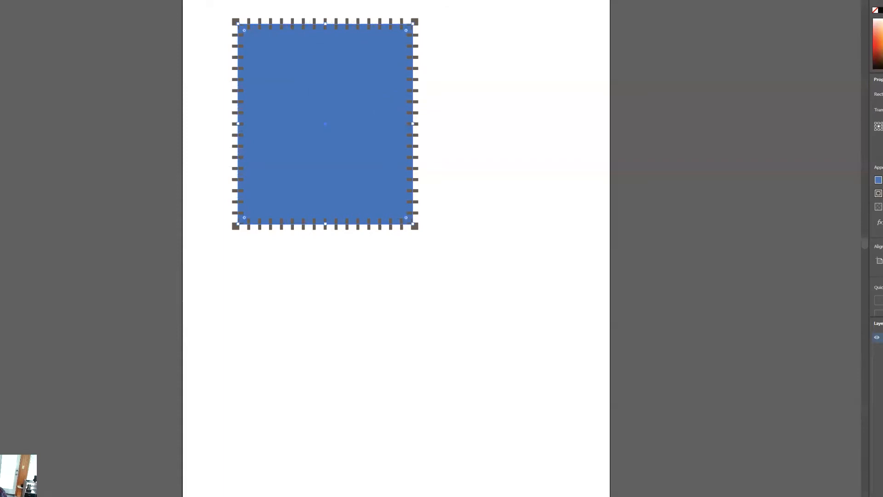
pyautogui.press('Delete')
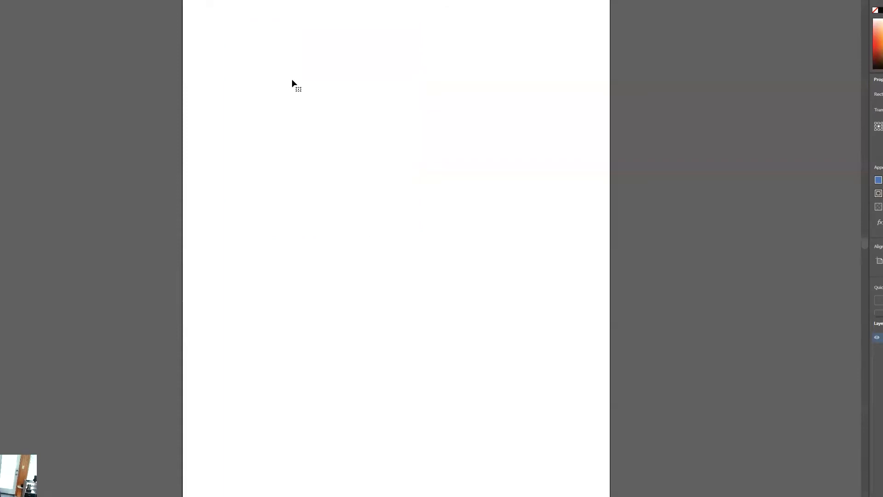
pyautogui.moveTo(257, 68); pyautogui.dragTo(574, 298)
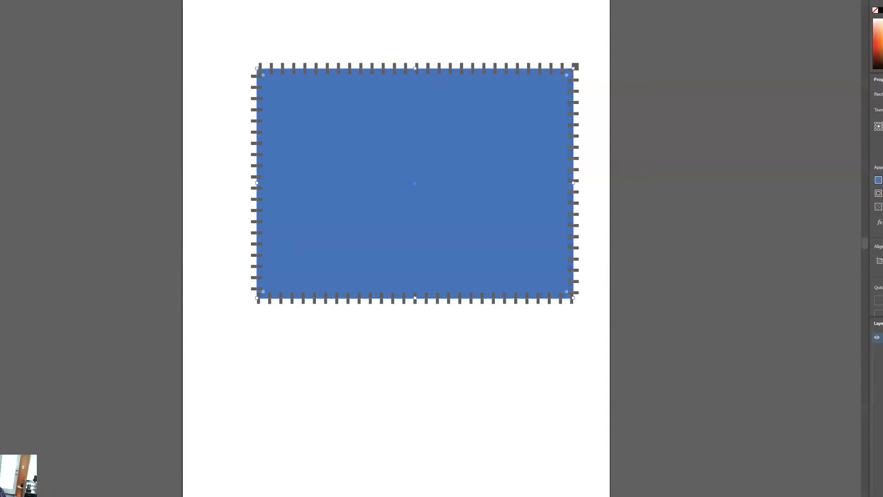
# Step: Turn off the dashed line on the new rectangle's stroke and shrink the rectangle from its lower-right corner
pyautogui.click(882, 193)
pyautogui.click(806, 258)
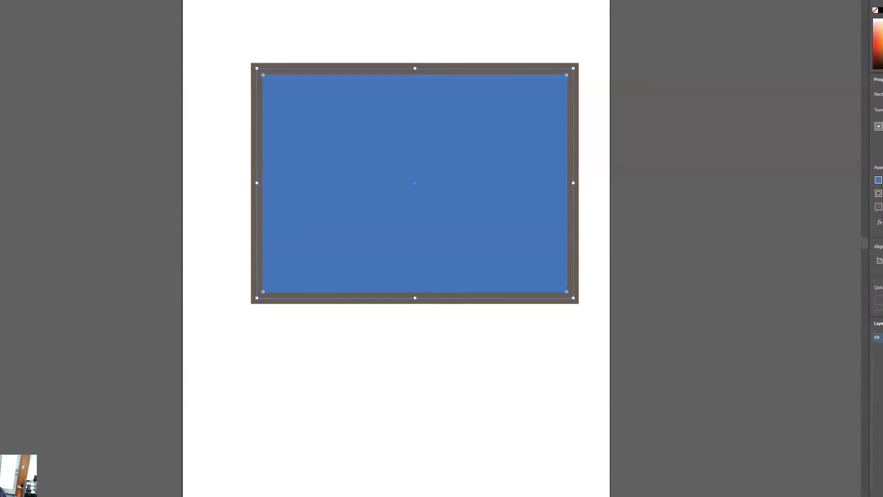
pyautogui.moveTo(578, 299); pyautogui.dragTo(450, 216)
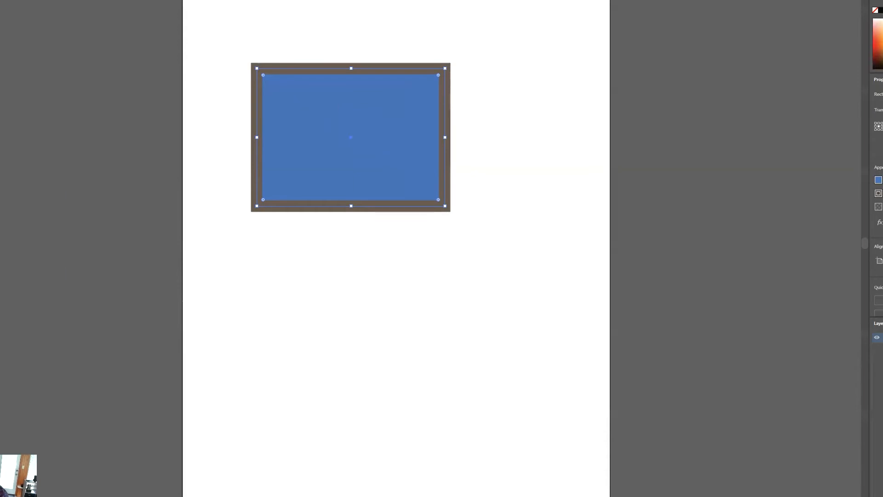
# Step: Open the PANTONE+ Solid Coated color book, place it beside the rectangle, and enlarge it to show more swatches
pyautogui.click(80, 1)
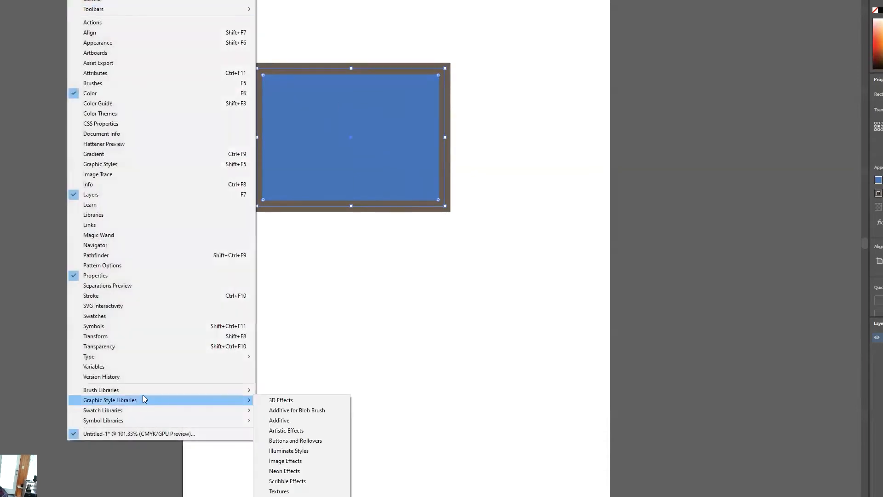
pyautogui.moveTo(136, 412)
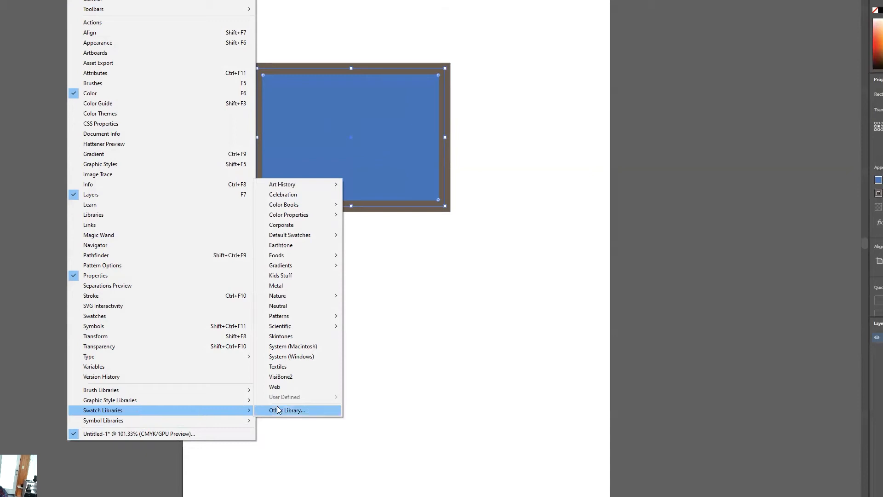
pyautogui.moveTo(286, 211)
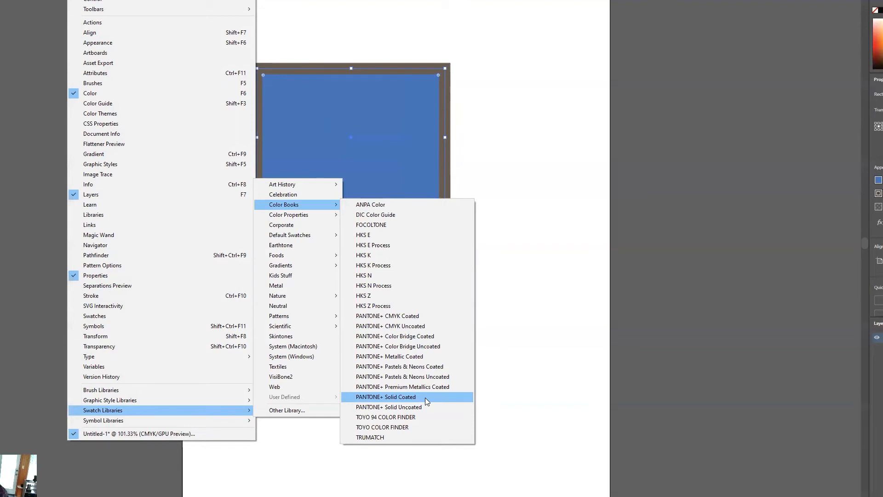
pyautogui.click(425, 398)
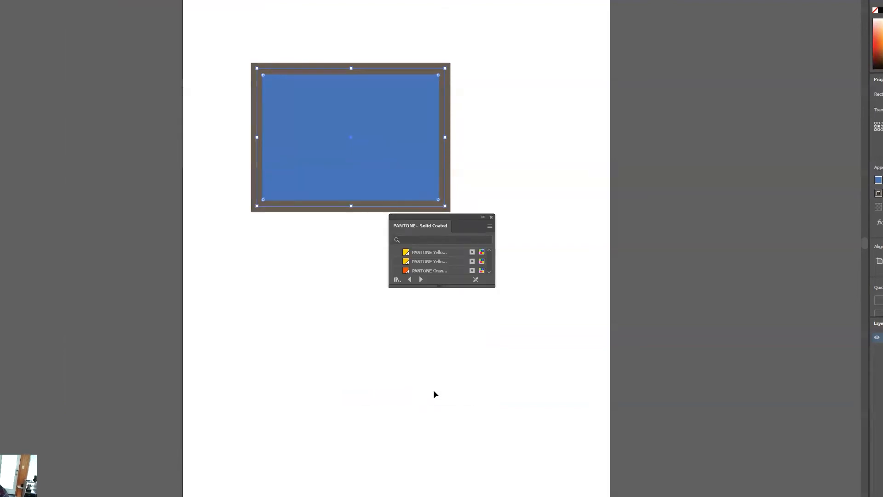
pyautogui.moveTo(451, 219); pyautogui.dragTo(531, 53)
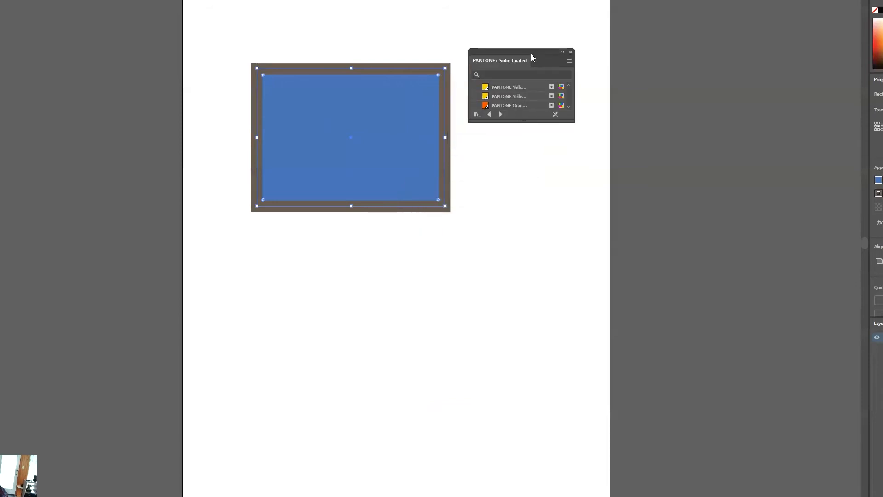
pyautogui.moveTo(572, 121); pyautogui.dragTo(726, 399)
# Step: Browse the Pantone swatch list and switch its display to Small Thumbnail View
pyautogui.scroll(-15, 574, 263)
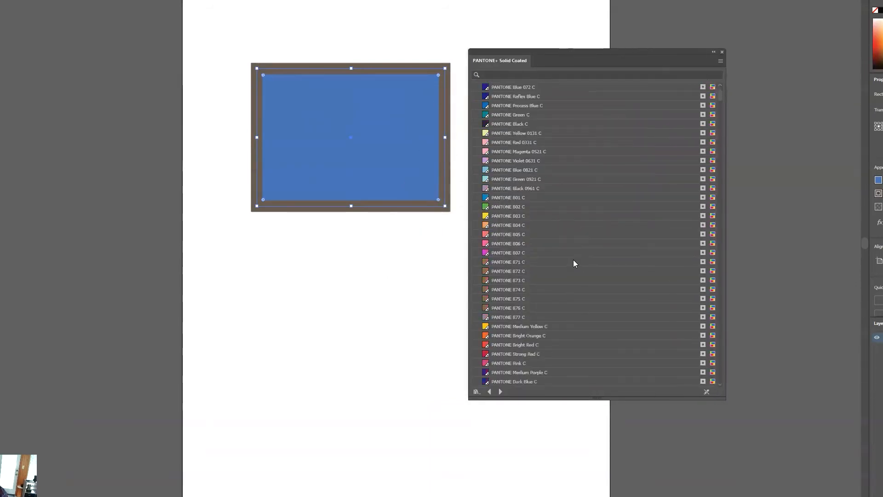
pyautogui.scroll(-10, 573, 261)
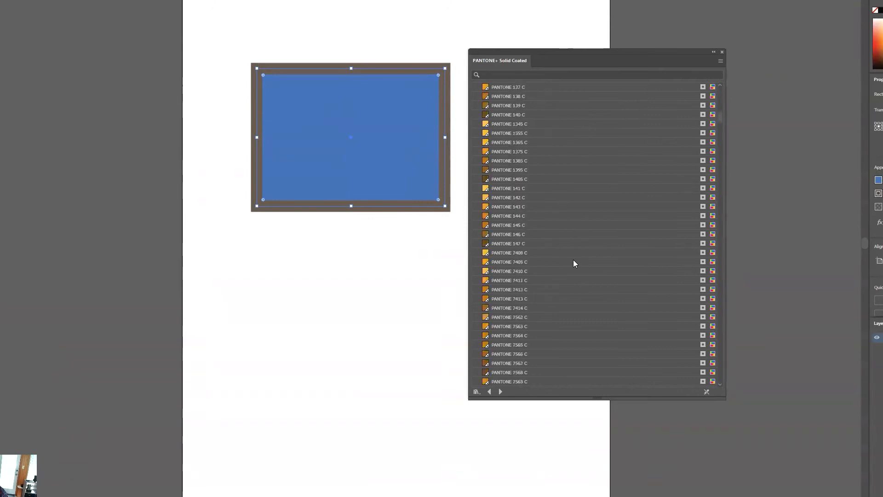
pyautogui.moveTo(720, 132); pyautogui.dragTo(720, 92)
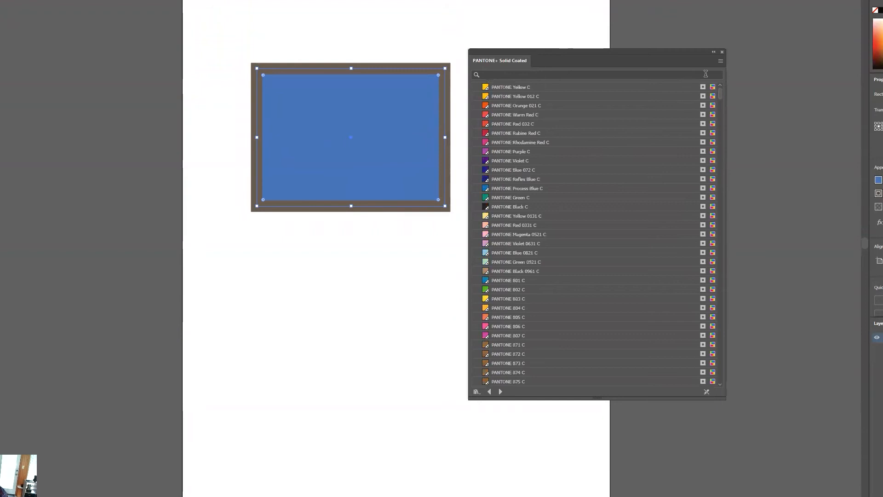
pyautogui.click(721, 61)
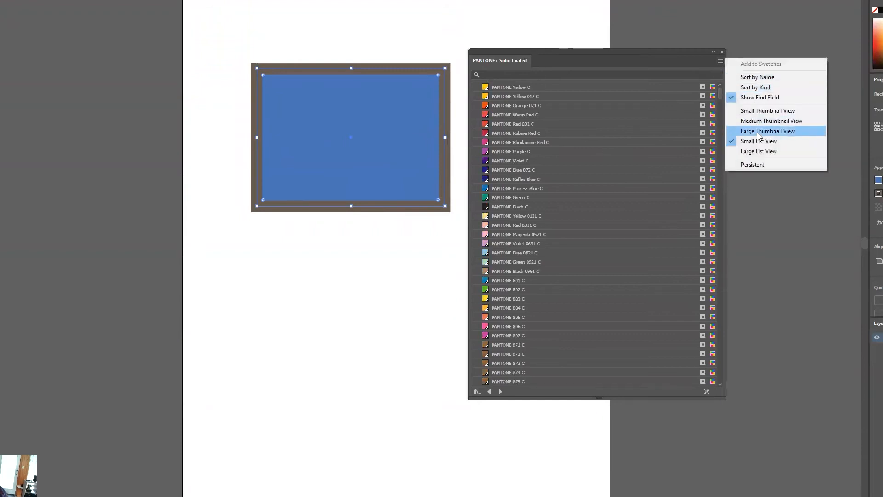
pyautogui.click(760, 112)
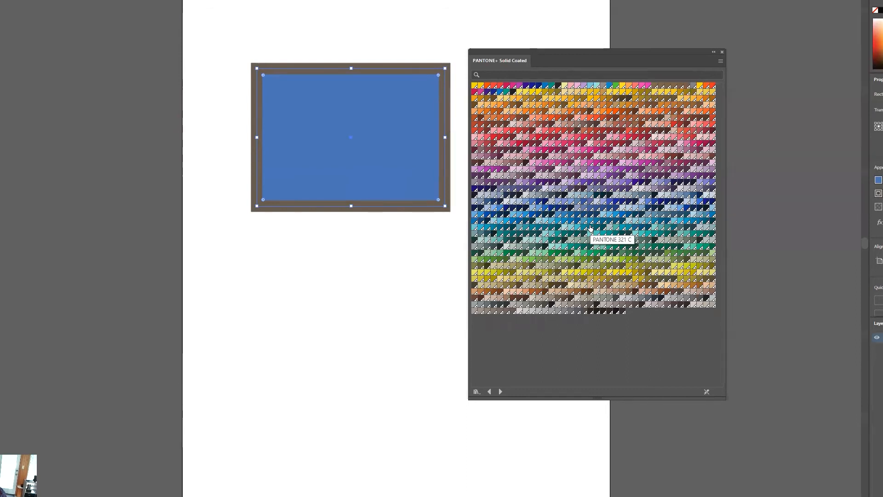
# Step: Search the PANTONE+ Solid Coated swatches for 300 and apply the first matching blue as the rectangle's fill
pyautogui.click(538, 74)
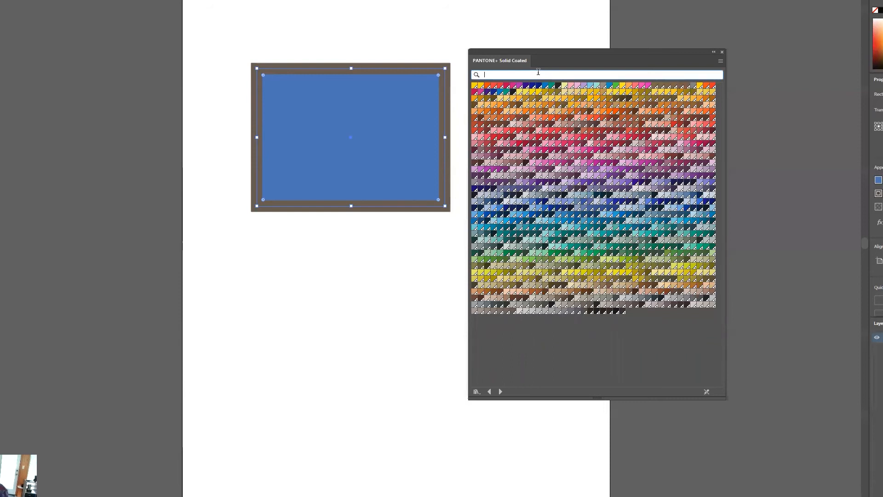
pyautogui.write('300')
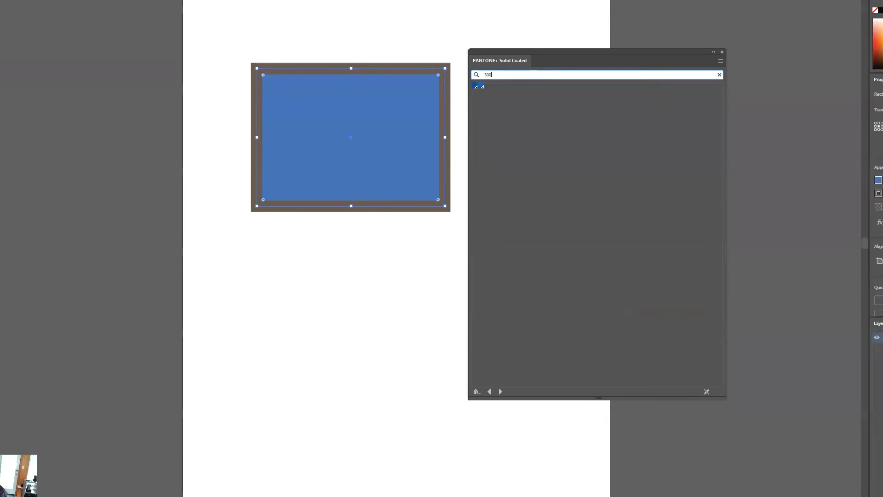
pyautogui.click(476, 86)
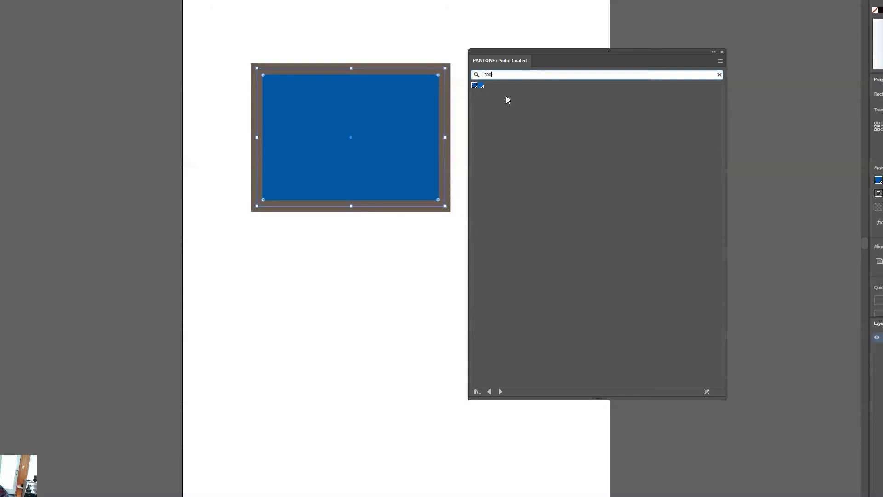
# Step: Clear the swatch search and switch the PANTONE+ Solid Coated swatches to Small List View
pyautogui.doubleClick(487, 76)
pyautogui.press('BackSpace')
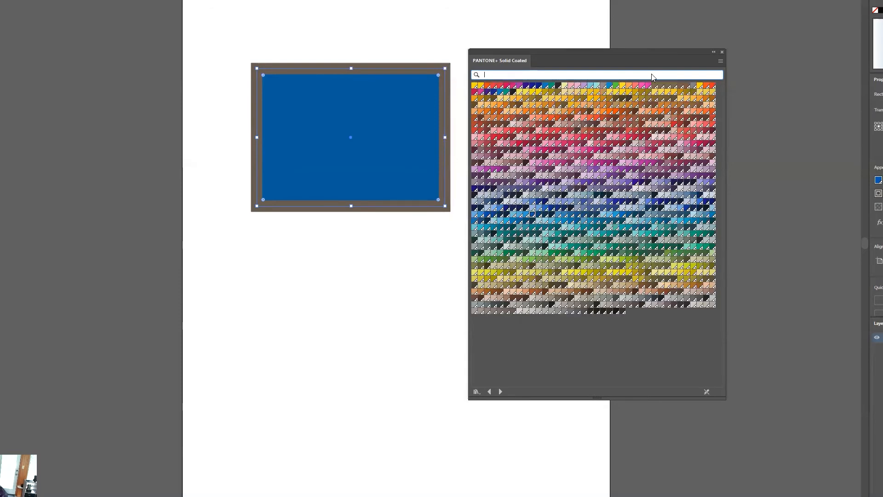
pyautogui.click(722, 61)
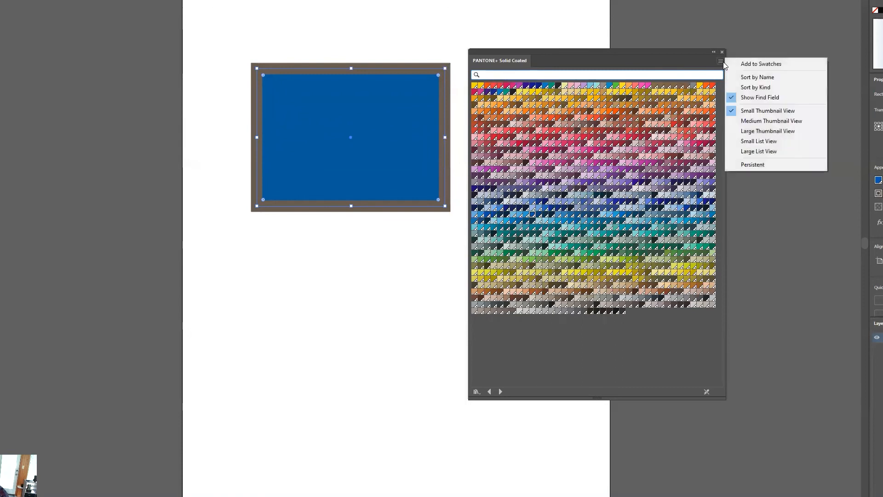
pyautogui.click(763, 140)
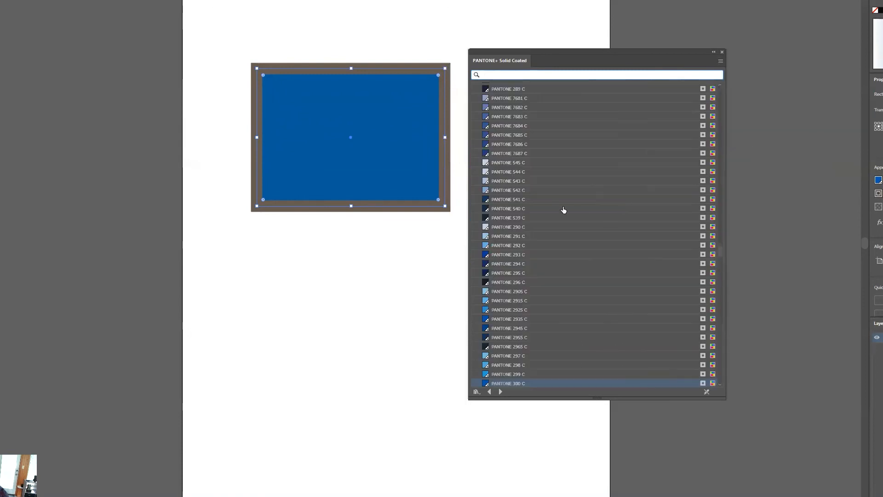
# Step: Browse down to the olive tones in the Pantone list and fill the rectangle with PANTONE 385 C
pyautogui.scroll(3, 555, 204)
pyautogui.scroll(-15, 556, 207)
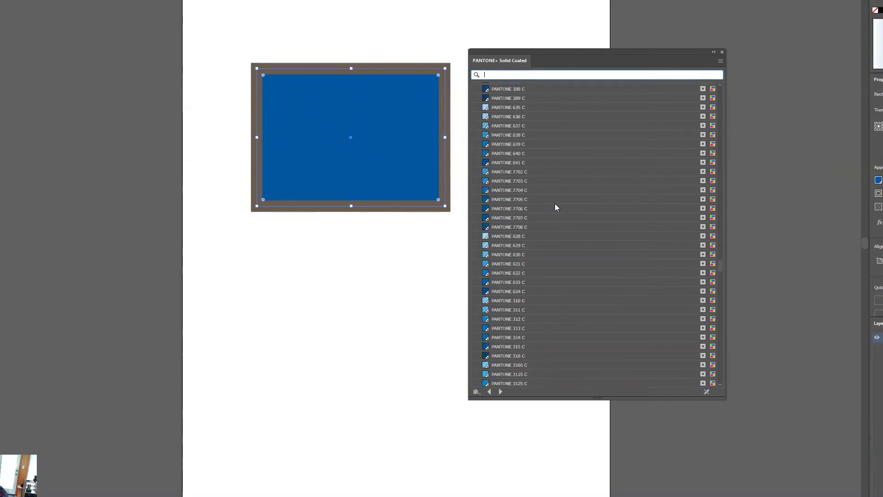
pyautogui.scroll(-20, 555, 207)
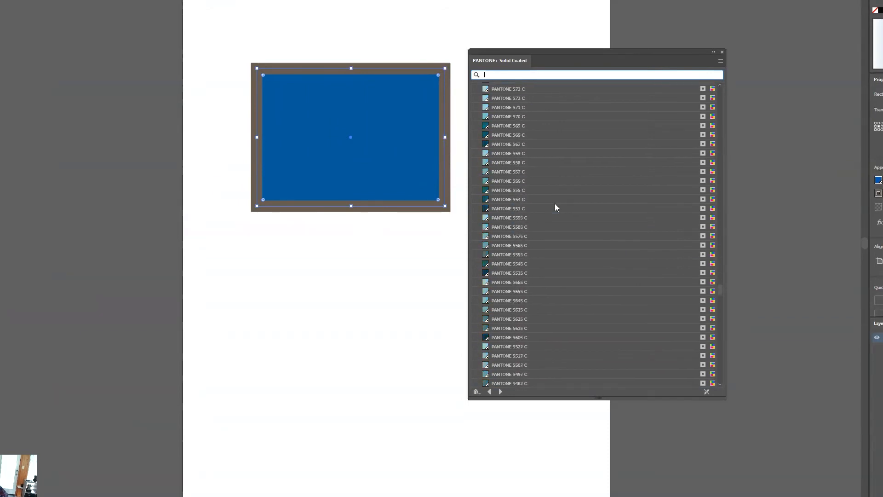
pyautogui.scroll(-10, 555, 204)
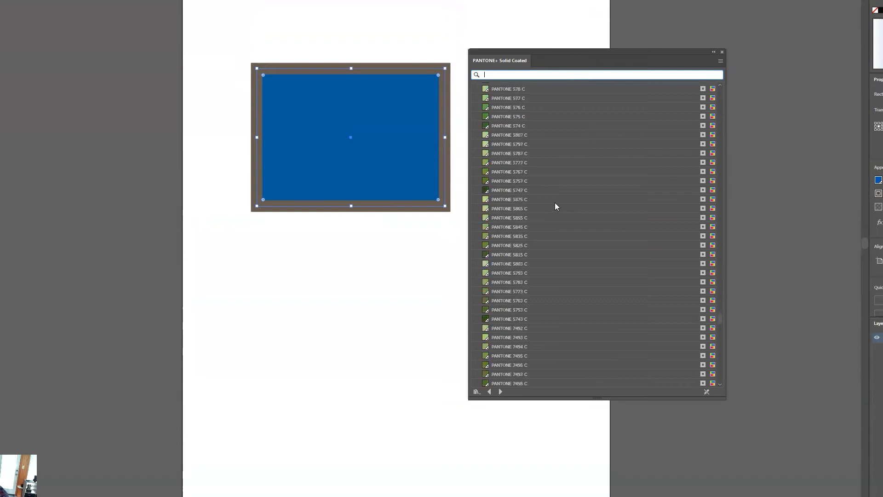
pyautogui.click(492, 180)
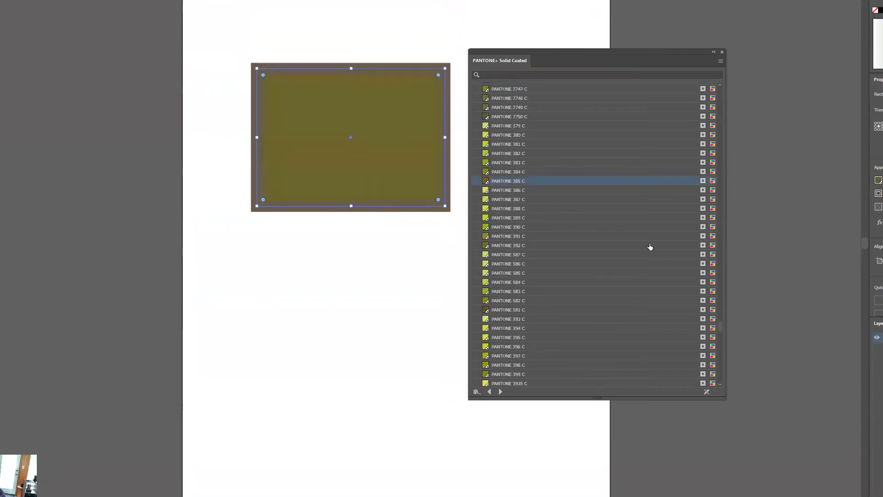
# Step: Try the brown Pantone swatches 7770 C and 4715 C as the rectangle's fill
pyautogui.scroll(-10, 607, 257)
pyautogui.scroll(-10, 607, 261)
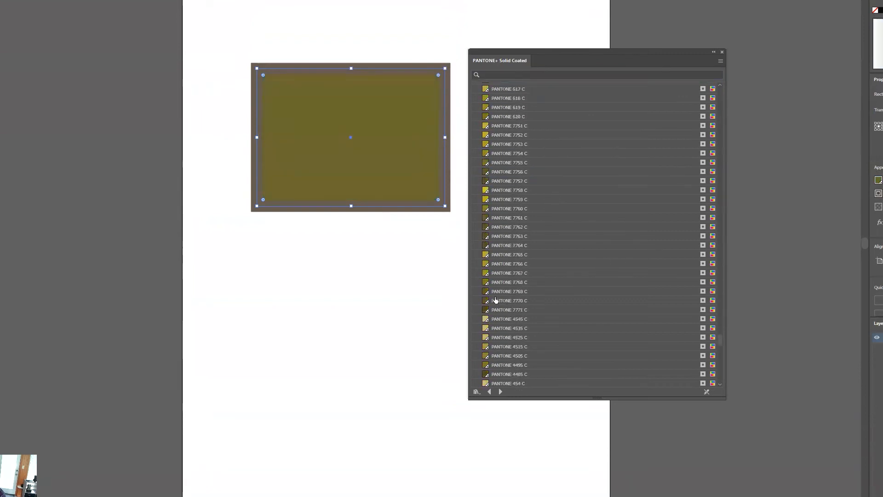
pyautogui.click(542, 300)
pyautogui.scroll(-10, 571, 277)
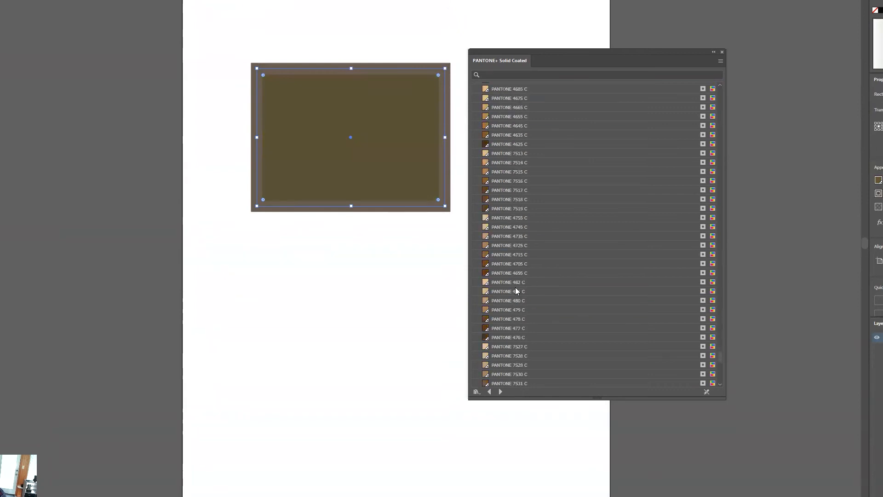
pyautogui.click(570, 254)
# Step: Try a light gray Pantone swatch, PANTONE Warm Gray 8 C and PANTONE Black 4 C as the rectangle's fill
pyautogui.scroll(-10, 603, 279)
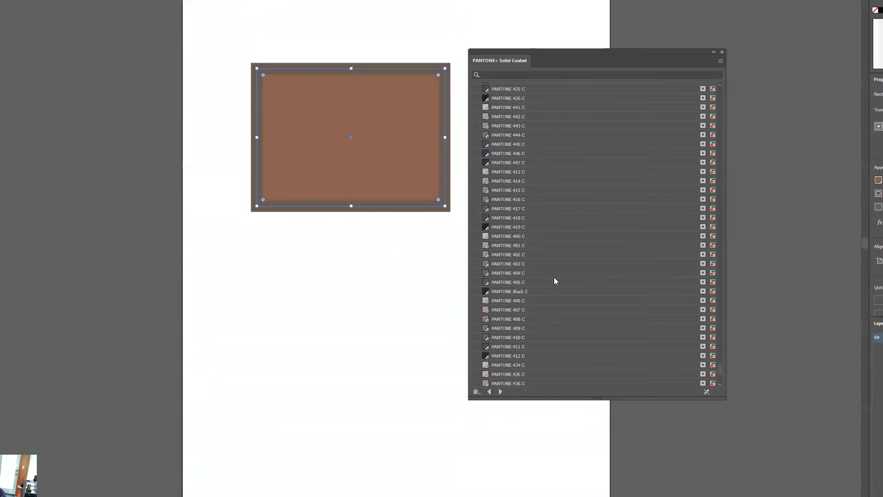
pyautogui.click(589, 172)
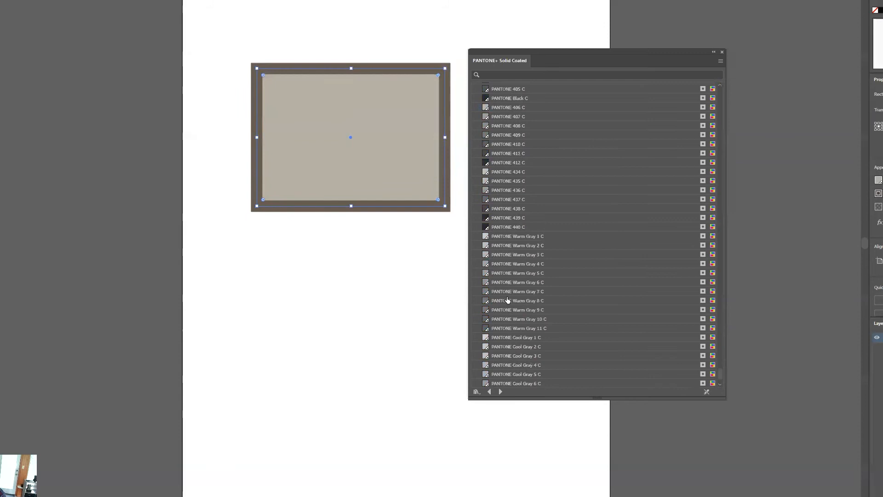
pyautogui.click(508, 300)
pyautogui.scroll(-5, 605, 288)
pyautogui.click(511, 356)
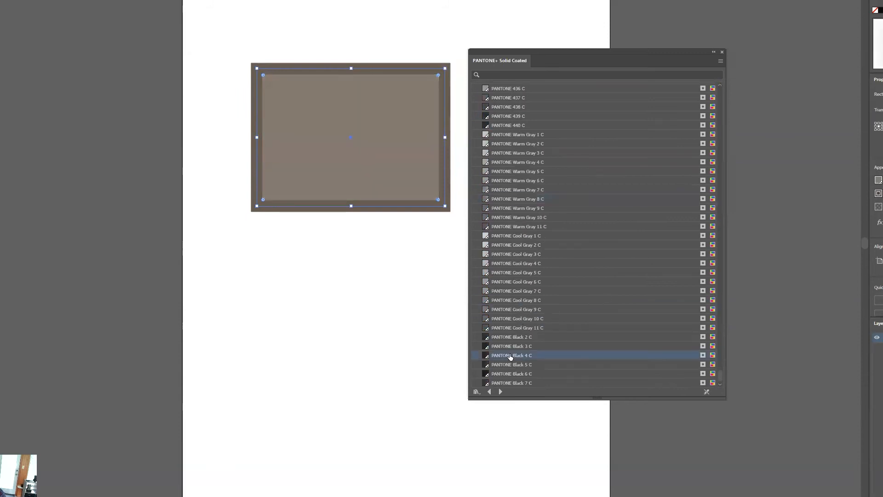
# Step: Fill the rectangle with the yellow PANTONE 3965 C and close the Pantone color book
pyautogui.scroll(-10, 504, 259)
pyautogui.scroll(15, 505, 259)
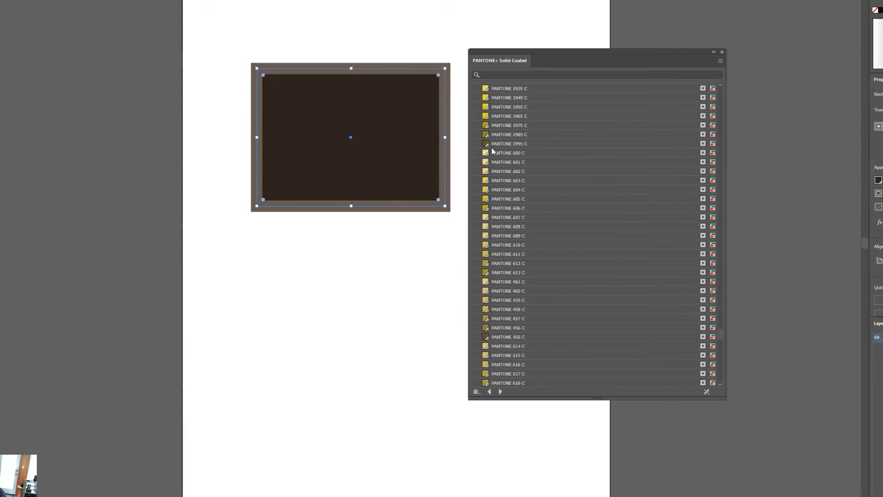
pyautogui.click(536, 120)
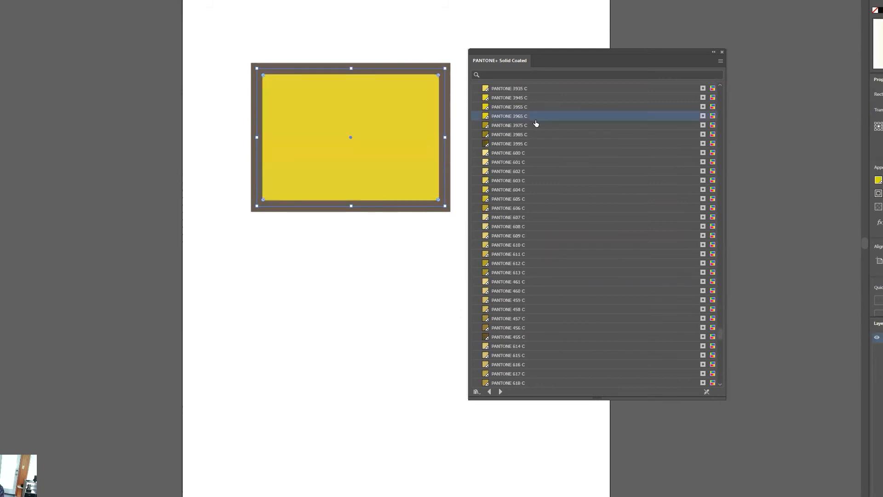
pyautogui.click(723, 52)
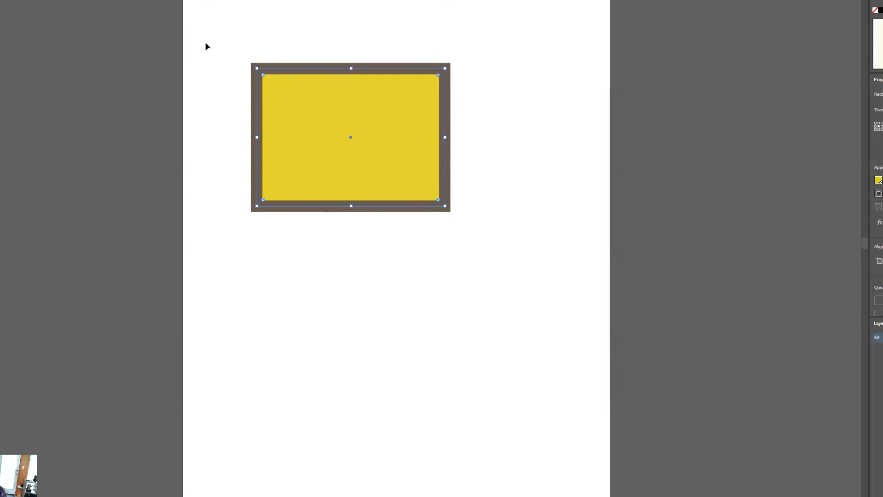
# Step: Open the Beverages swatch library from the Foods group, enlarge it, and fill the rectangle with its darkest orange after trying red
pyautogui.hotkey('alt', 'w')
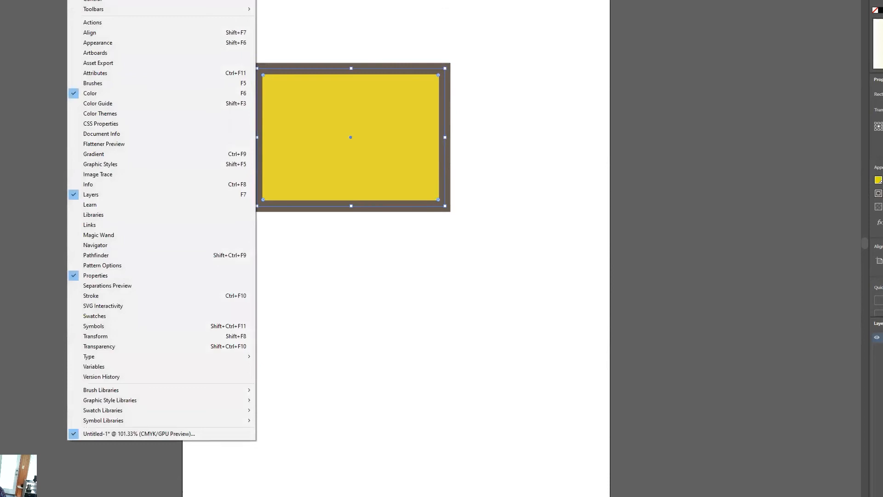
pyautogui.moveTo(124, 408)
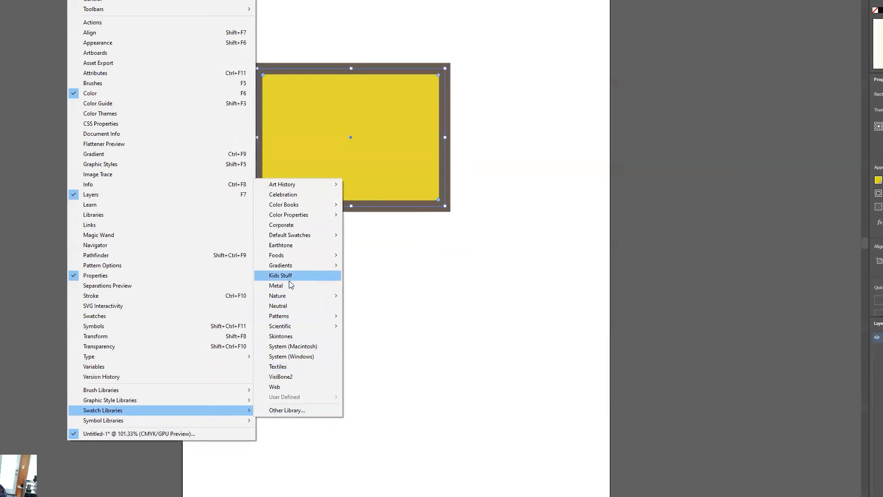
pyautogui.moveTo(288, 256)
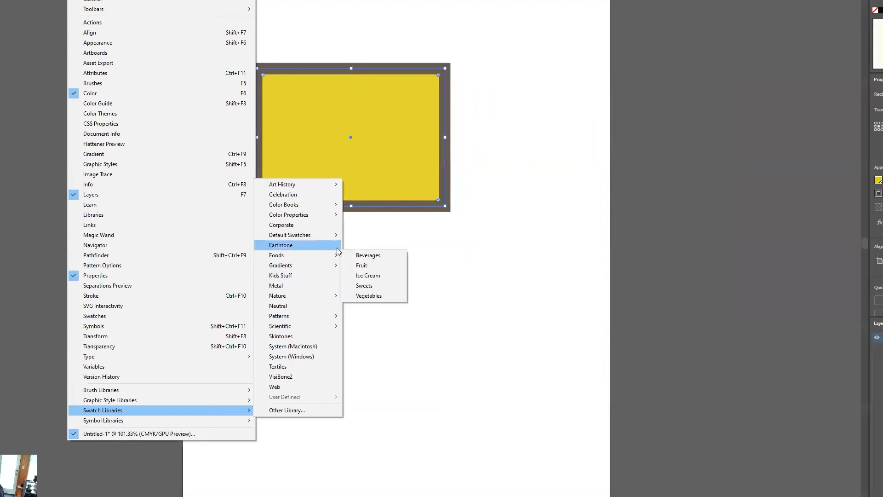
pyautogui.click(383, 256)
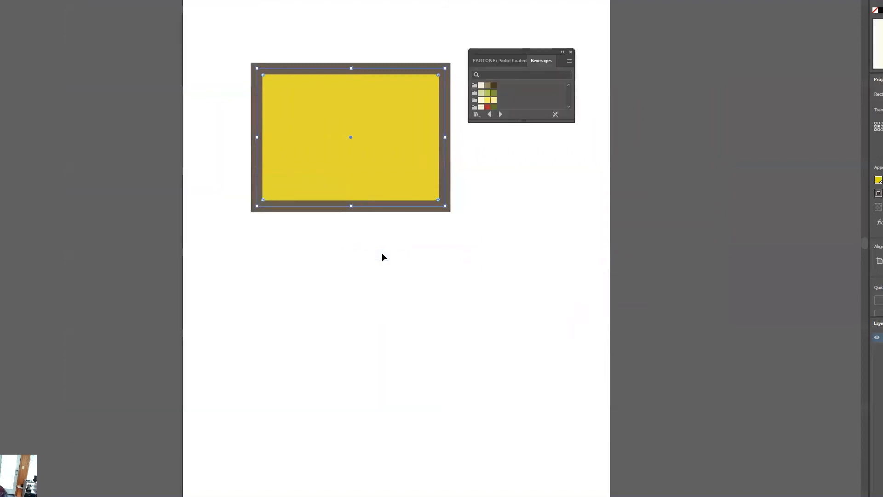
pyautogui.moveTo(571, 121); pyautogui.dragTo(643, 315)
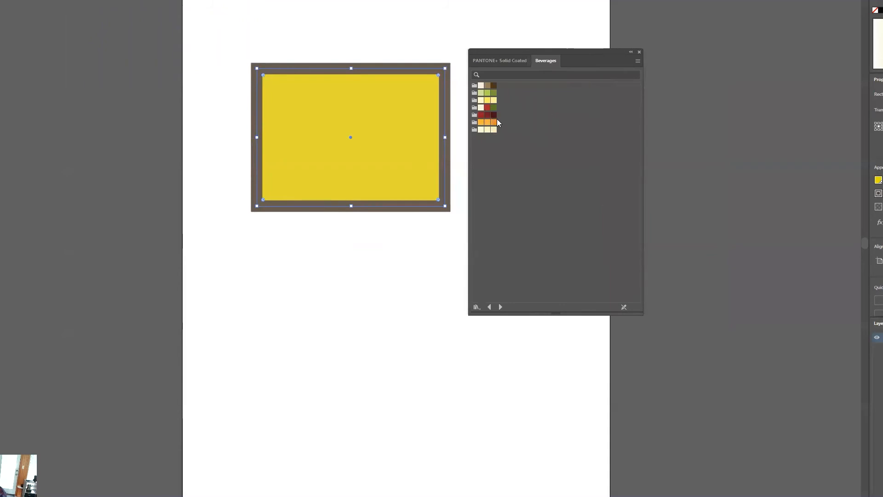
pyautogui.click(487, 108)
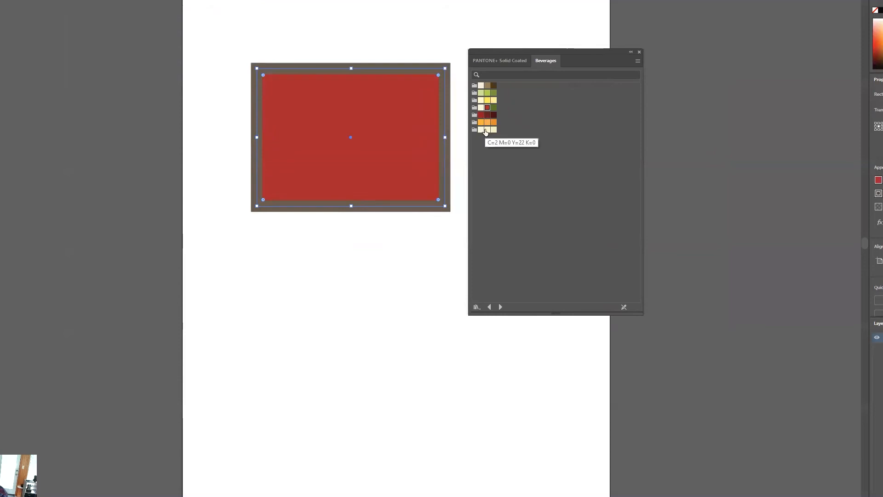
pyautogui.click(493, 122)
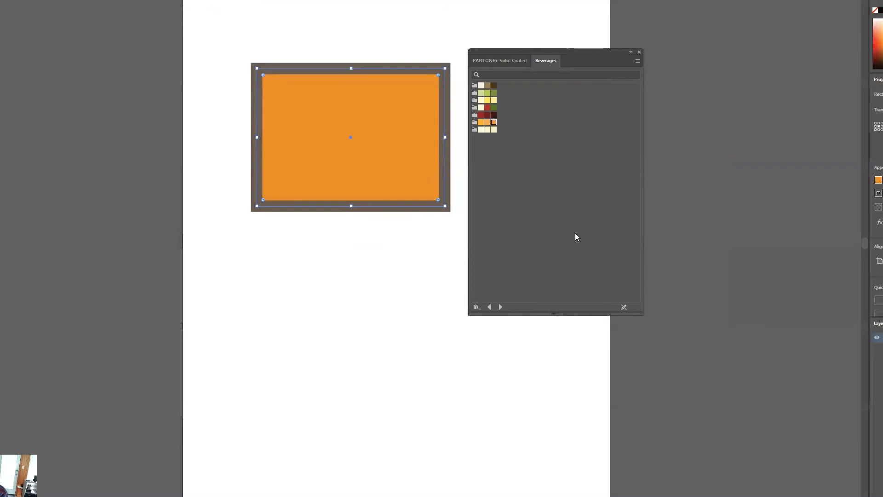
# Step: View the Baroque swatch library from the Art History group and close the swatch libraries
pyautogui.click(80, 1)
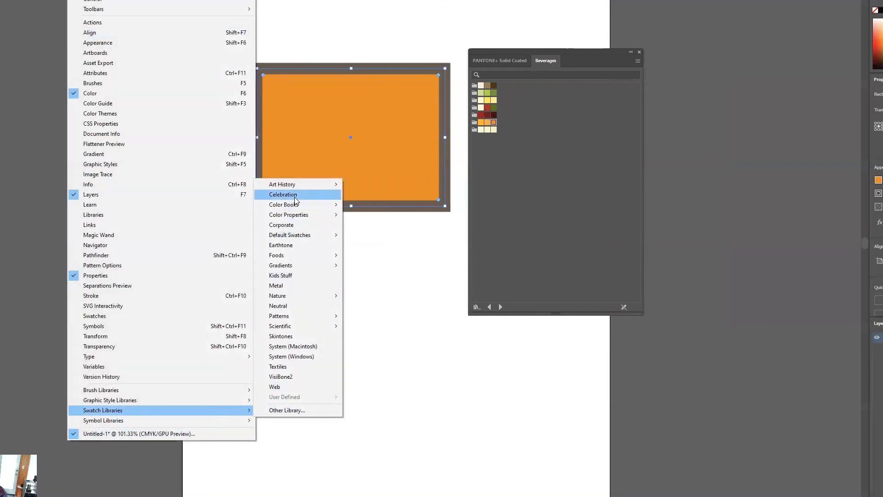
pyautogui.moveTo(299, 184)
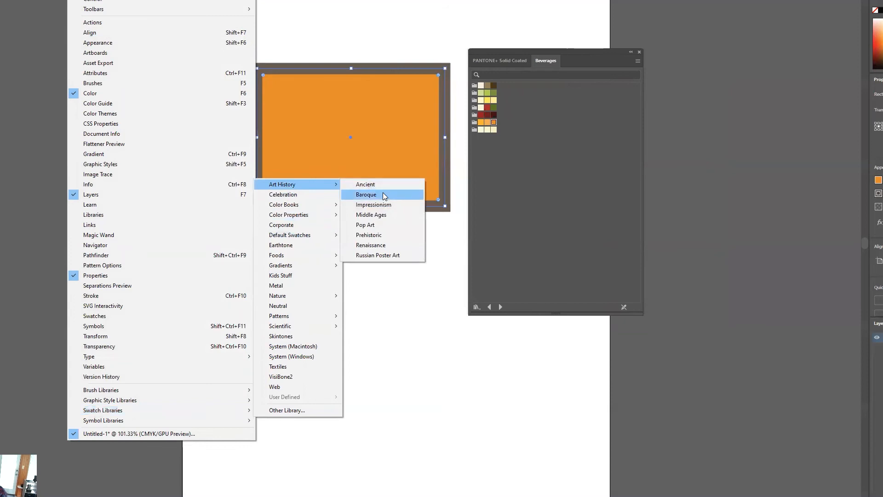
pyautogui.click(383, 194)
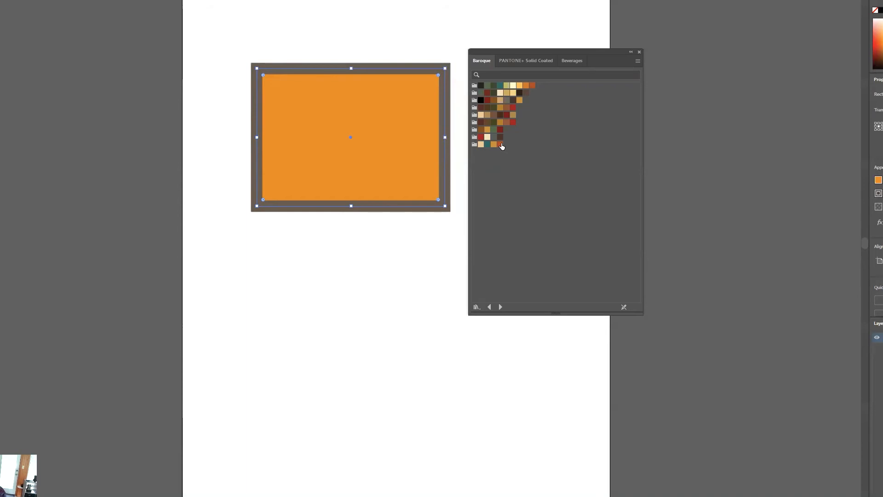
pyautogui.click(640, 52)
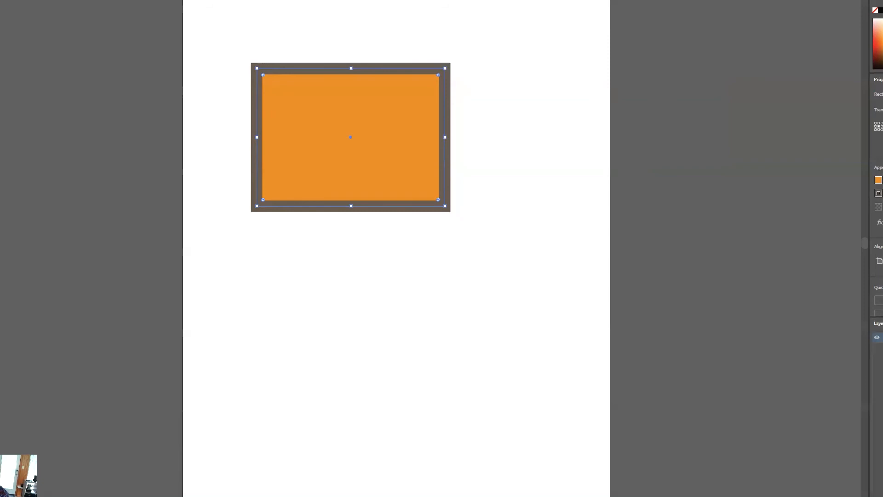
# Step: Open the Gradient settings beside the rectangle and apply a white-to-black linear gradient to its fill
pyautogui.hotkey('alt', 'w')
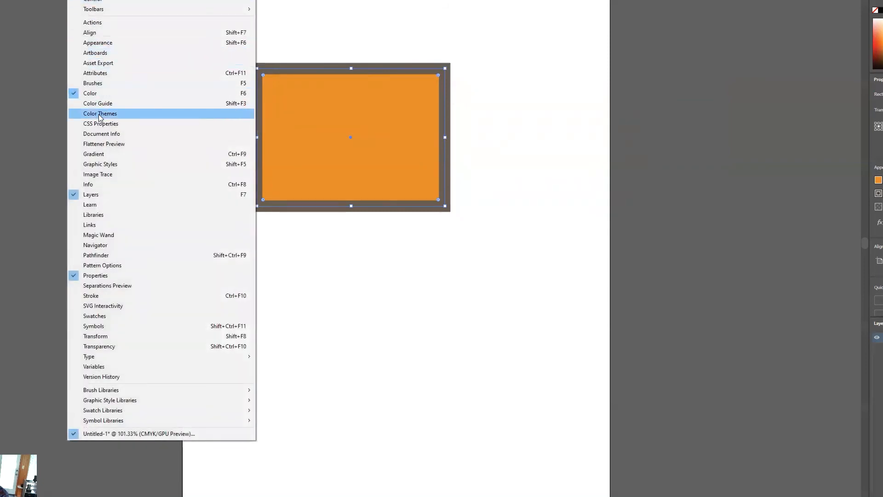
pyautogui.click(100, 156)
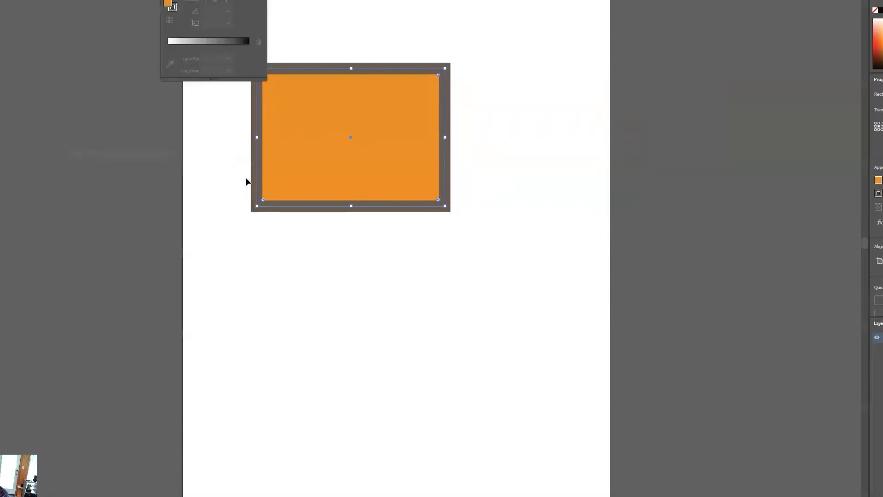
pyautogui.moveTo(209, 2); pyautogui.dragTo(535, 68)
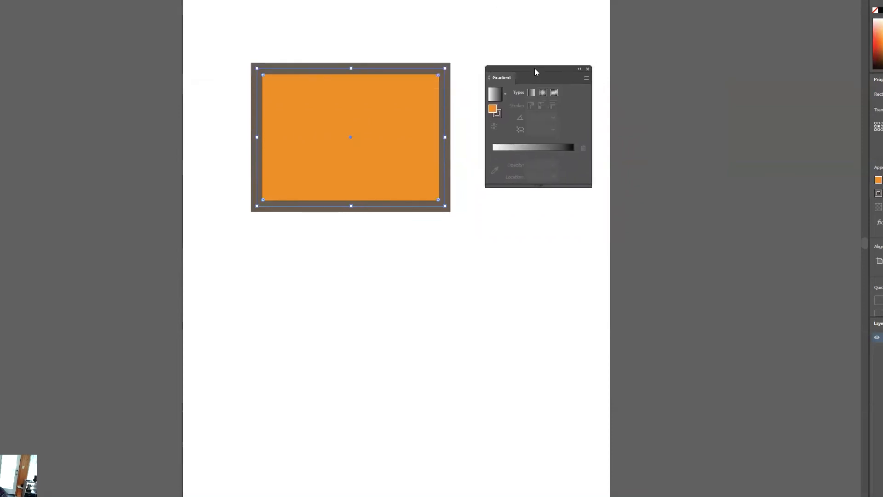
pyautogui.click(505, 94)
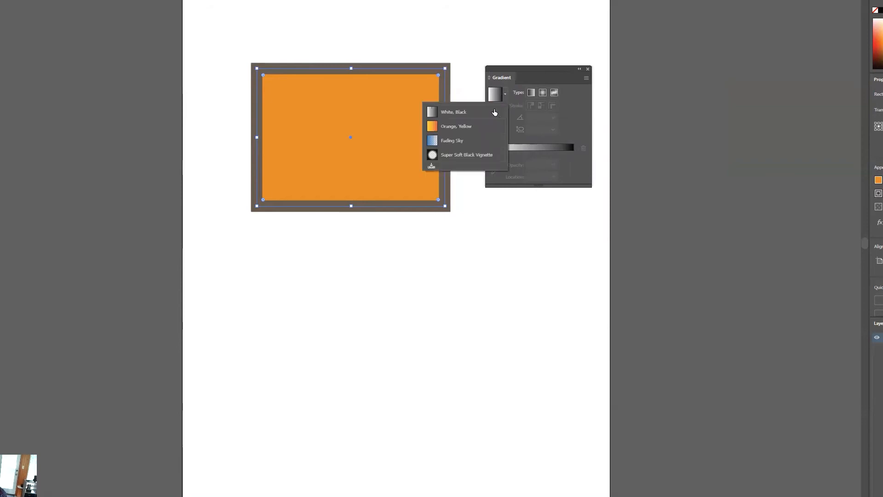
pyautogui.click(579, 109)
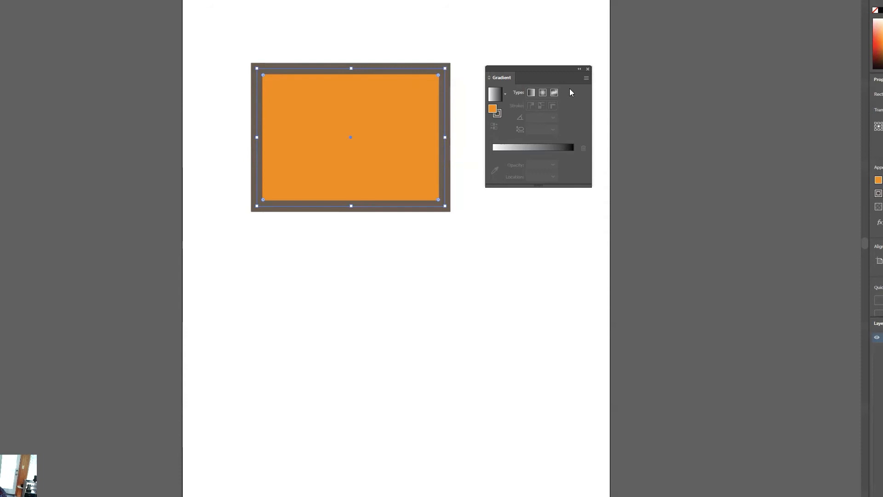
pyautogui.click(532, 93)
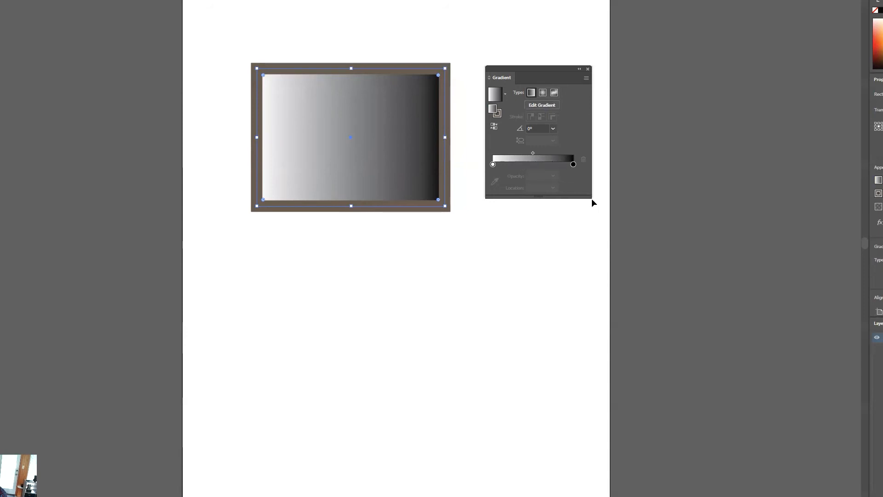
# Step: Enlarge the Gradient settings and recolor the gradient's white stop with a medium blue swatch
pyautogui.moveTo(592, 199); pyautogui.dragTo(703, 286)
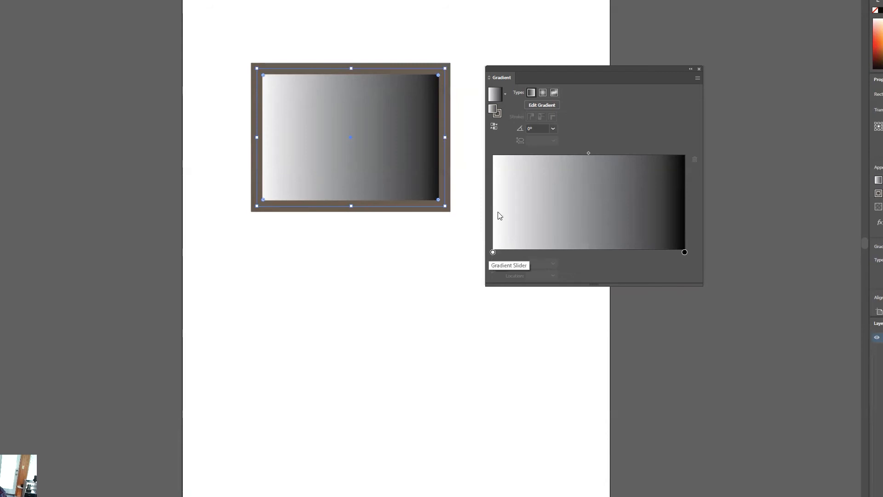
pyautogui.click(493, 253)
pyautogui.doubleClick(494, 253)
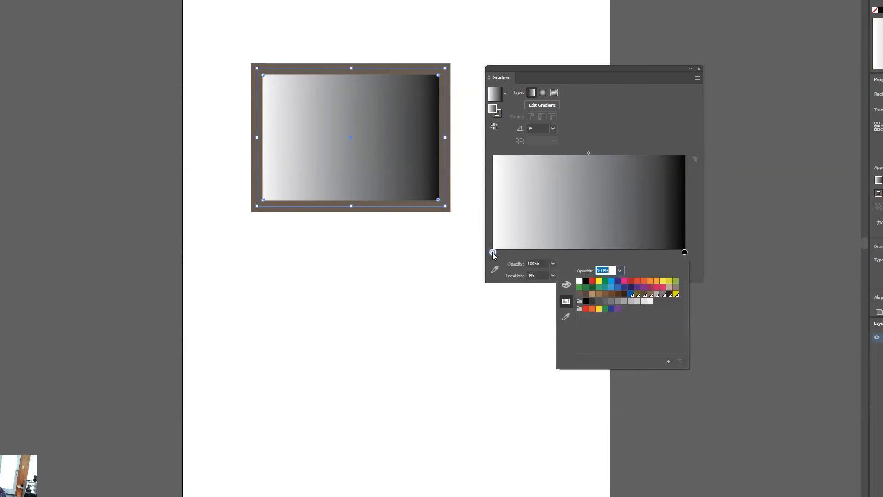
pyautogui.click(617, 287)
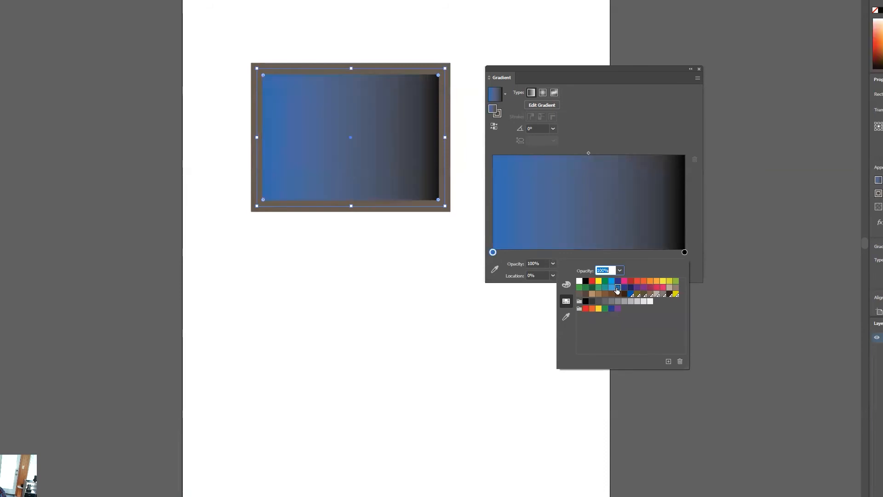
# Step: Adjust the gradient's blue stop to CMYK values of 72, 27, 0 and 20 percent
pyautogui.click(566, 284)
pyautogui.click(642, 287)
pyautogui.moveTo(633, 300); pyautogui.dragTo(617, 322)
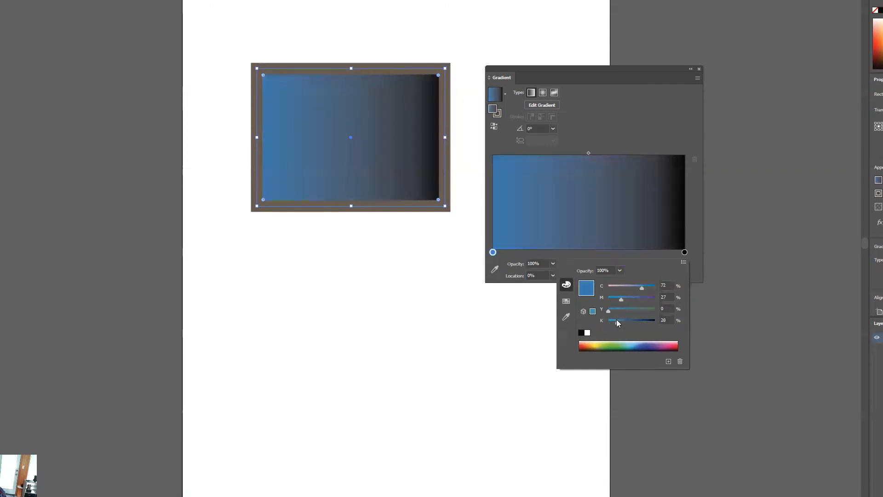
pyautogui.click(695, 266)
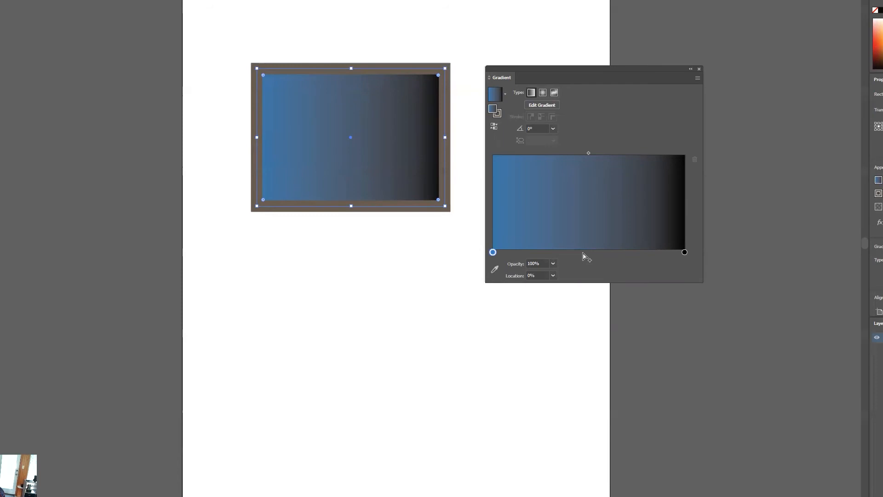
# Step: Add a color stop near the middle of the gradient at about 48% and color it red
pyautogui.click(585, 253)
pyautogui.doubleClick(585, 253)
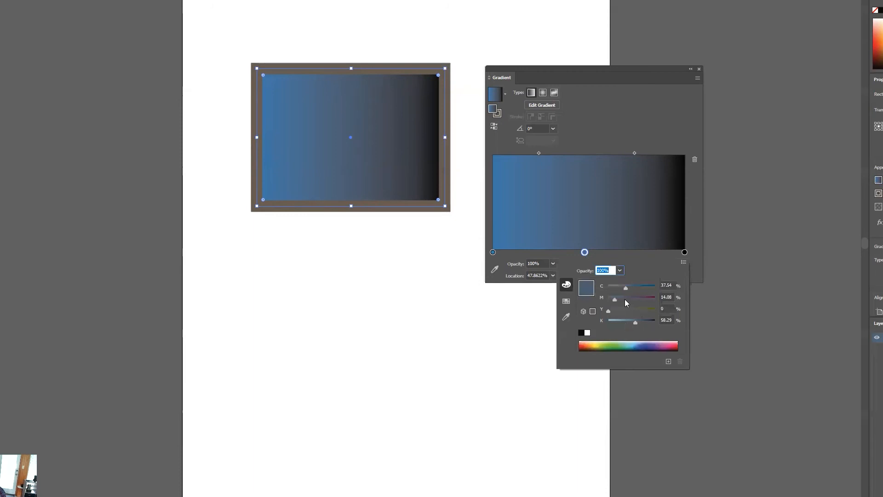
pyautogui.click(677, 346)
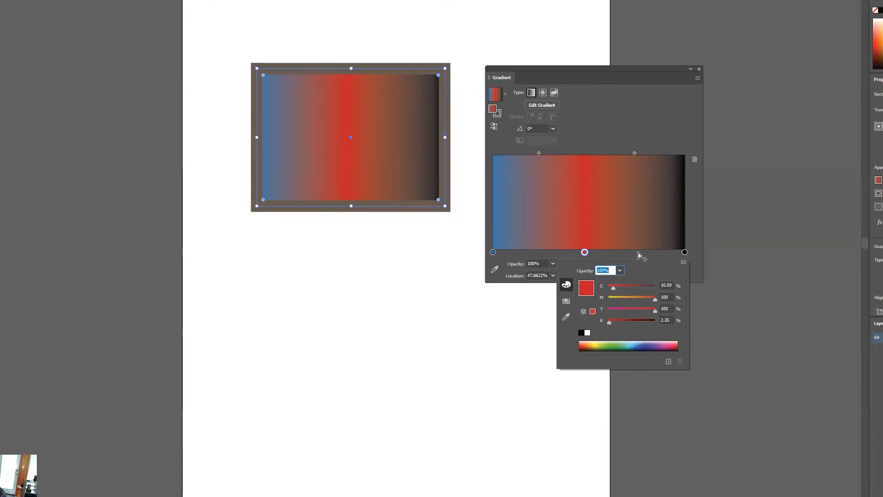
pyautogui.click(584, 253)
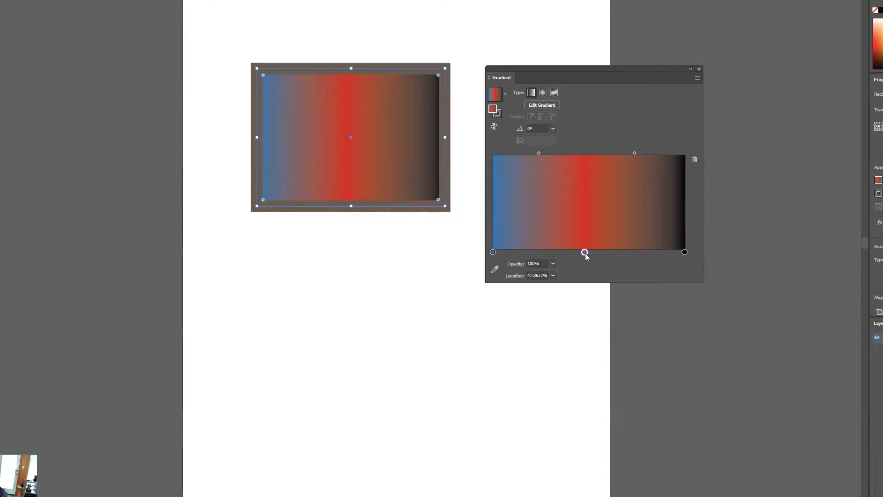
# Step: Add three more gradient stops at about 60%, 74% and 25%
pyautogui.click(608, 254)
pyautogui.click(636, 252)
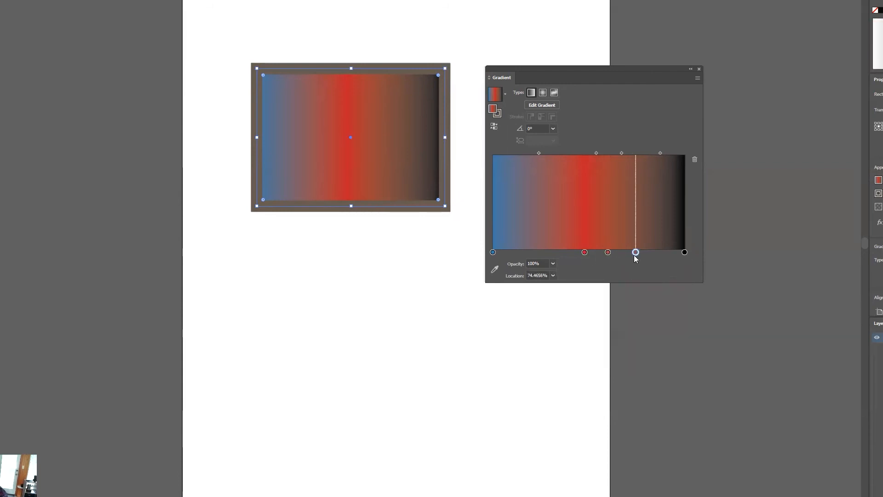
pyautogui.click(541, 253)
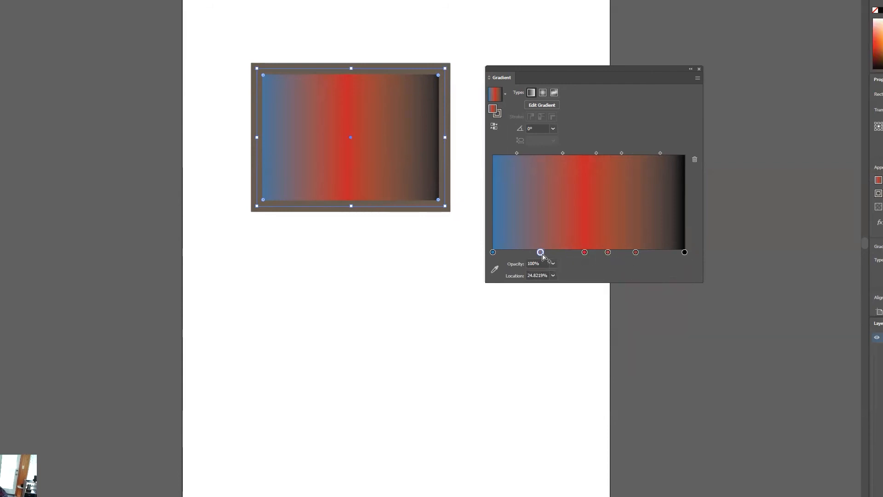
# Step: Recolor the gradient stop between blue and red to magenta with 0% cyan, 100% magenta, 0% yellow and about 11% black
pyautogui.doubleClick(540, 253)
pyautogui.moveTo(639, 299); pyautogui.dragTo(605, 286)
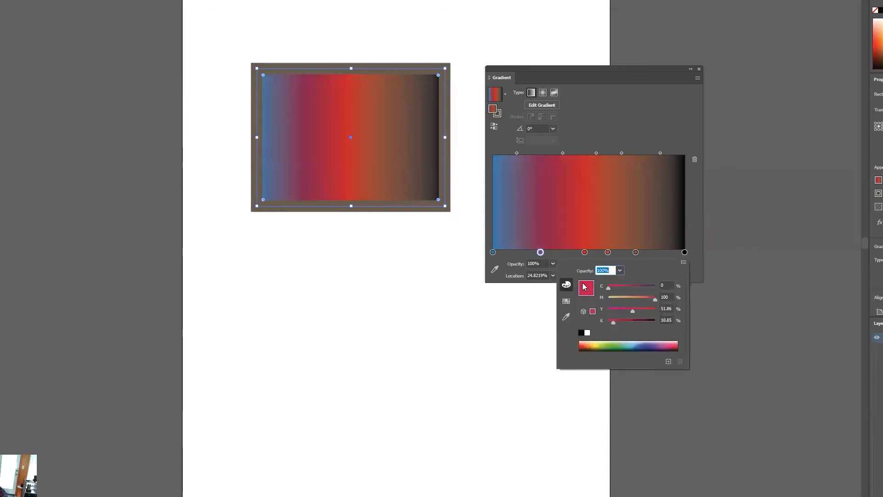
pyautogui.moveTo(633, 311); pyautogui.dragTo(594, 312)
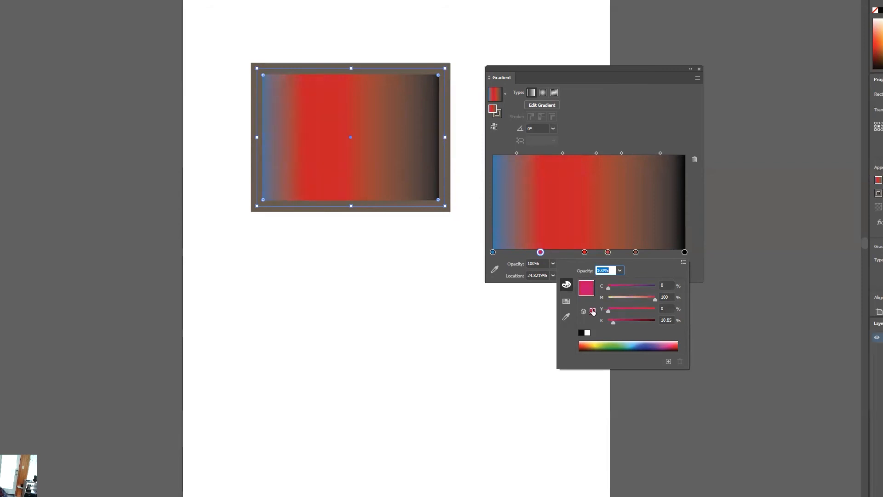
pyautogui.click(696, 233)
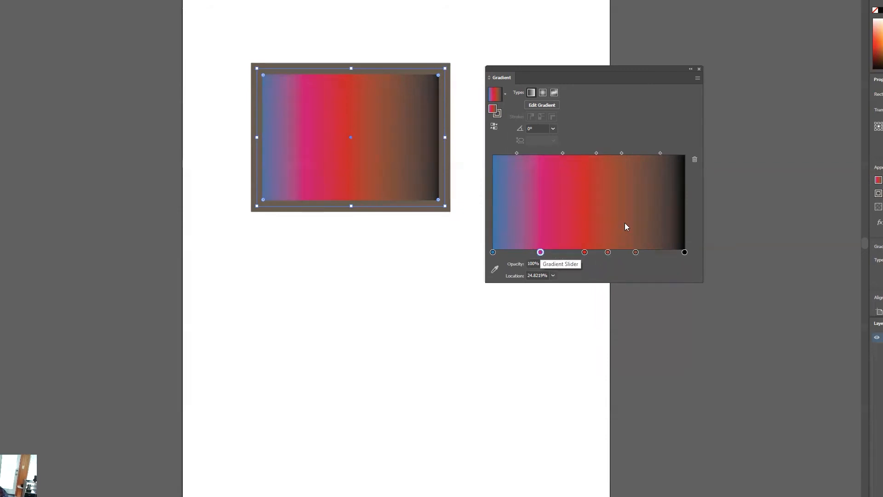
# Step: Remove the two stops between red and black, and move the red stop to about 64% and the magenta stop to about 33%
pyautogui.click(608, 253)
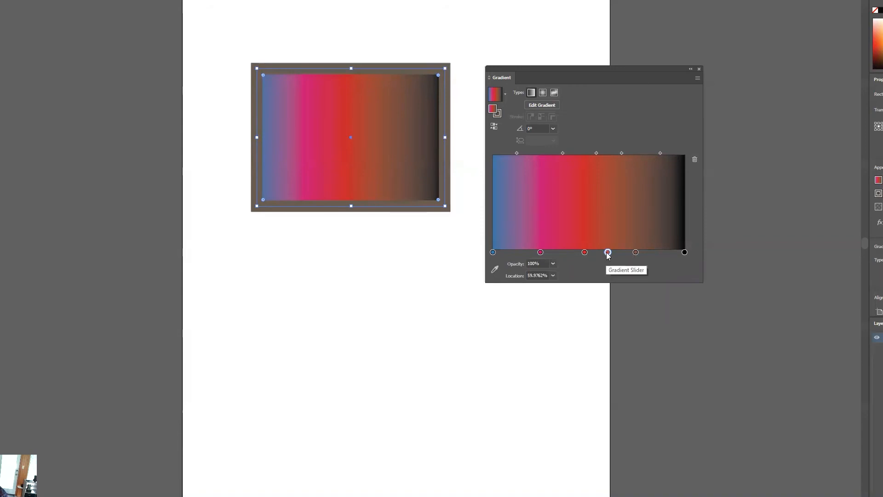
pyautogui.moveTo(608, 253); pyautogui.dragTo(608, 269)
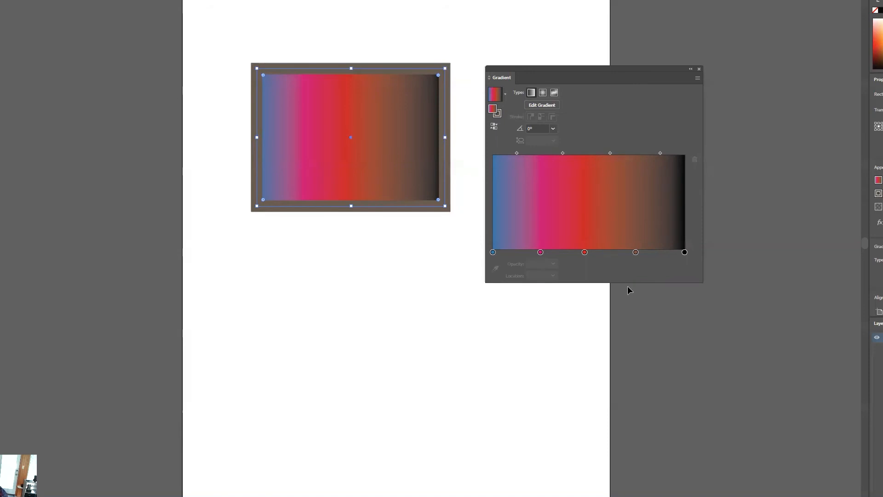
pyautogui.moveTo(637, 253); pyautogui.dragTo(636, 270)
pyautogui.moveTo(586, 254); pyautogui.dragTo(616, 253)
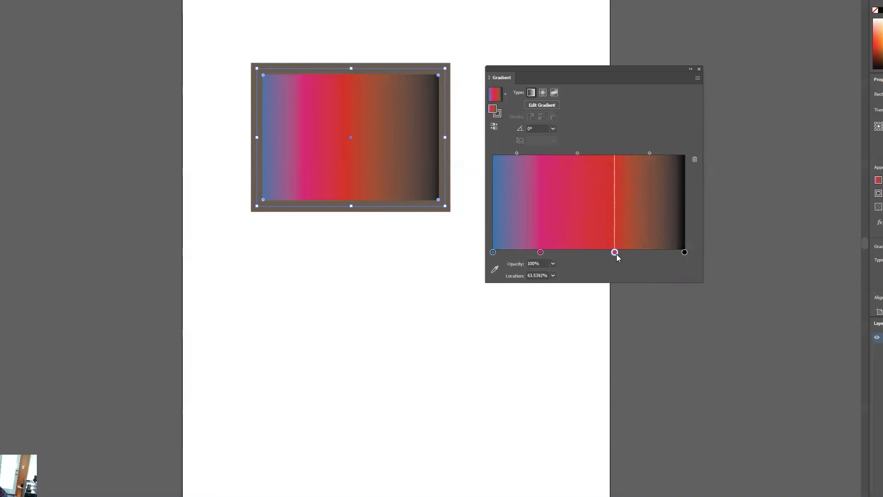
pyautogui.moveTo(541, 252); pyautogui.dragTo(556, 252)
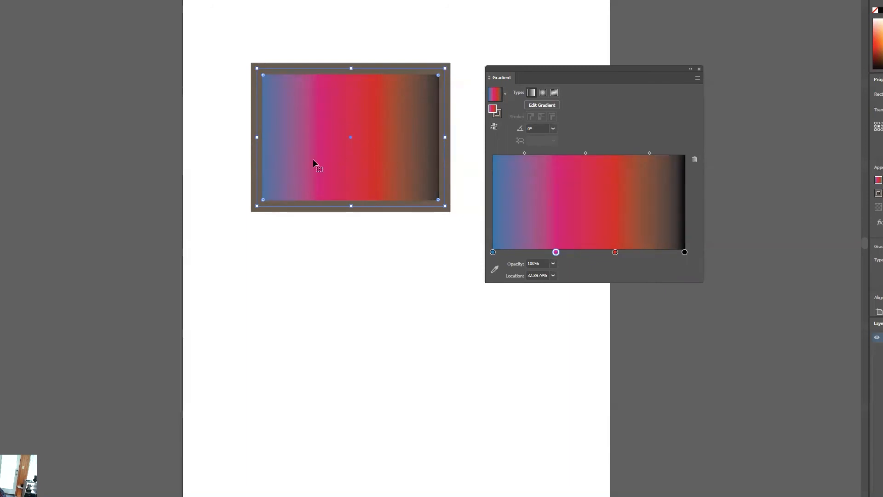
# Step: Set the gradient angle to 45° after trying 90°
pyautogui.click(553, 128)
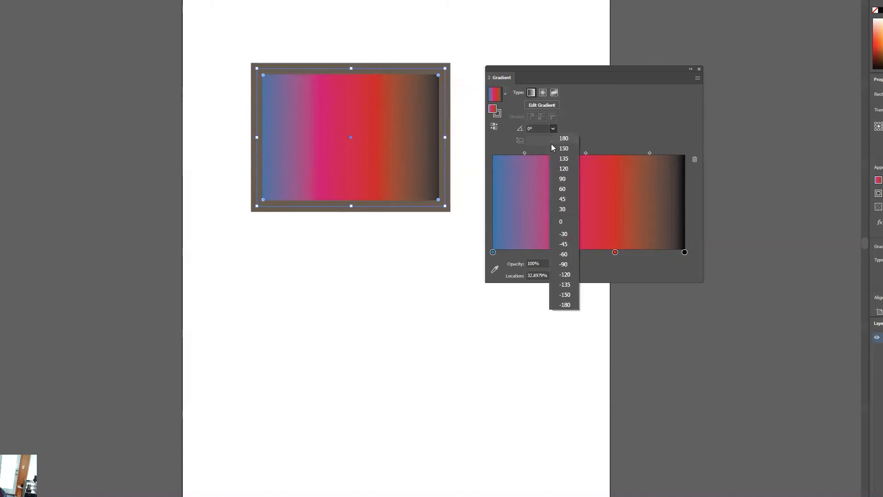
pyautogui.click(565, 181)
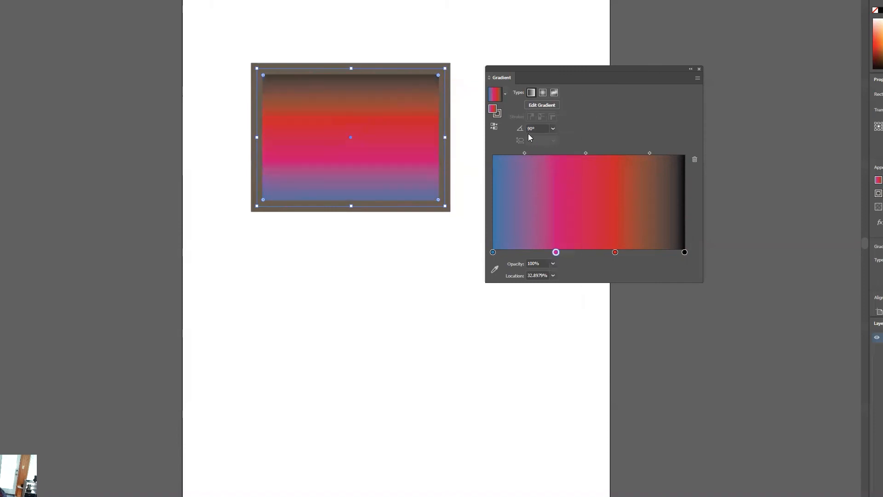
pyautogui.click(554, 128)
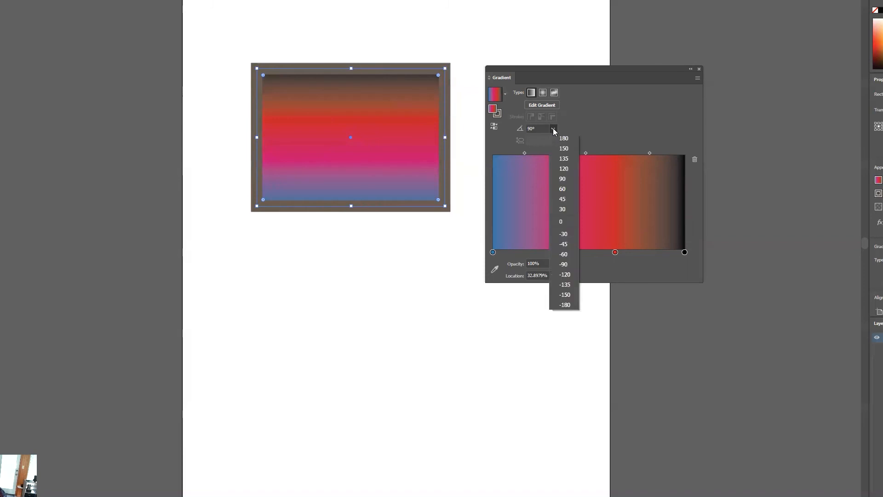
pyautogui.click(562, 199)
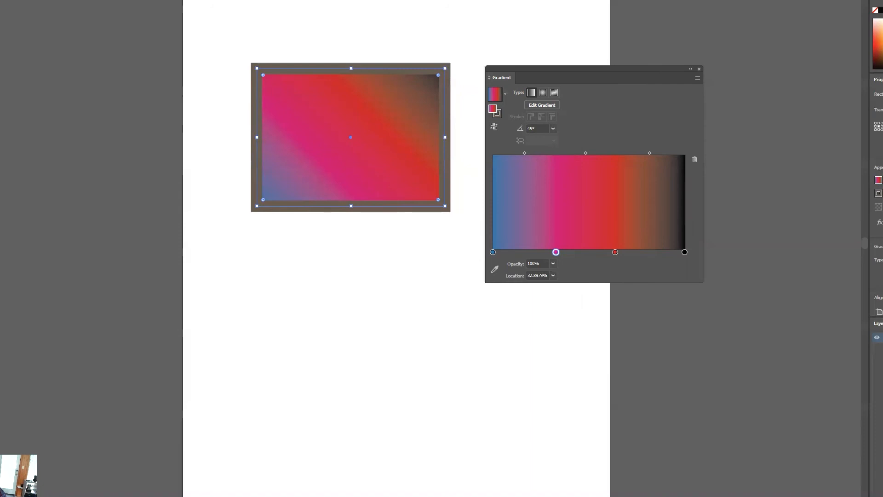
# Step: Edit the gradient directly on the rectangle, redrawing its direction several times and ending at an angle of about 157°
pyautogui.click(542, 105)
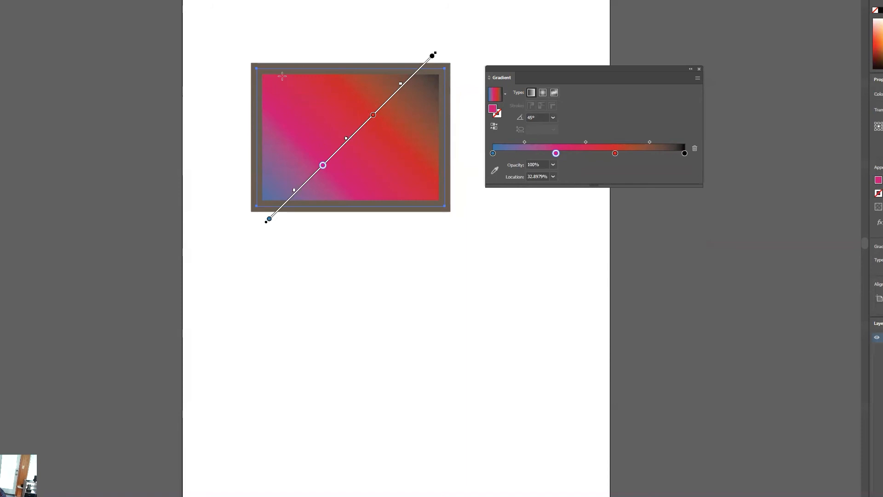
pyautogui.moveTo(271, 82); pyautogui.dragTo(420, 195)
pyautogui.moveTo(413, 97); pyautogui.dragTo(305, 196)
pyautogui.moveTo(336, 98); pyautogui.dragTo(362, 223)
pyautogui.moveTo(384, 174); pyautogui.dragTo(399, 53)
pyautogui.moveTo(297, 111); pyautogui.dragTo(261, 99)
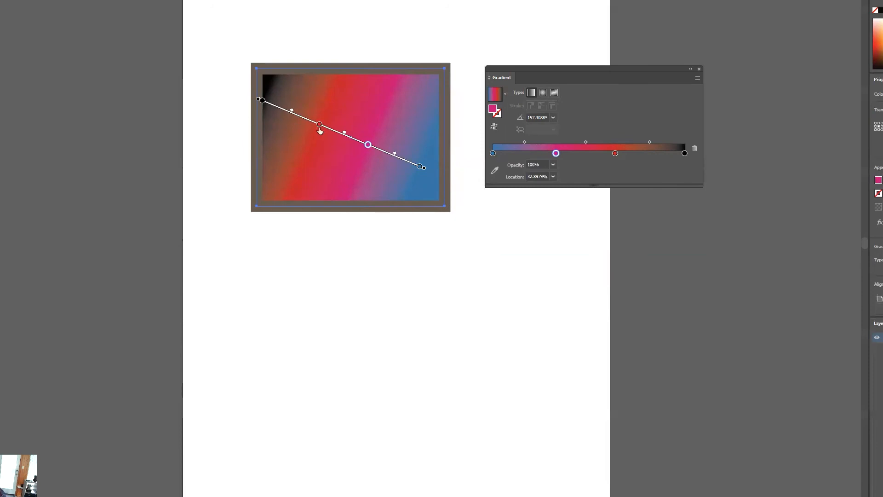
# Step: Move the magenta stop closer to red, the blue stop to about 13% and the red stop to about 75% along the gradient line
pyautogui.moveTo(368, 146)
pyautogui.mouseDown()
pyautogui.moveTo(348, 137)
pyautogui.moveTo(374, 145)
pyautogui.moveTo(362, 139)
pyautogui.mouseUp()
pyautogui.moveTo(420, 167)
pyautogui.mouseDown()
pyautogui.moveTo(384, 156)
pyautogui.moveTo(398, 164)
pyautogui.mouseUp()
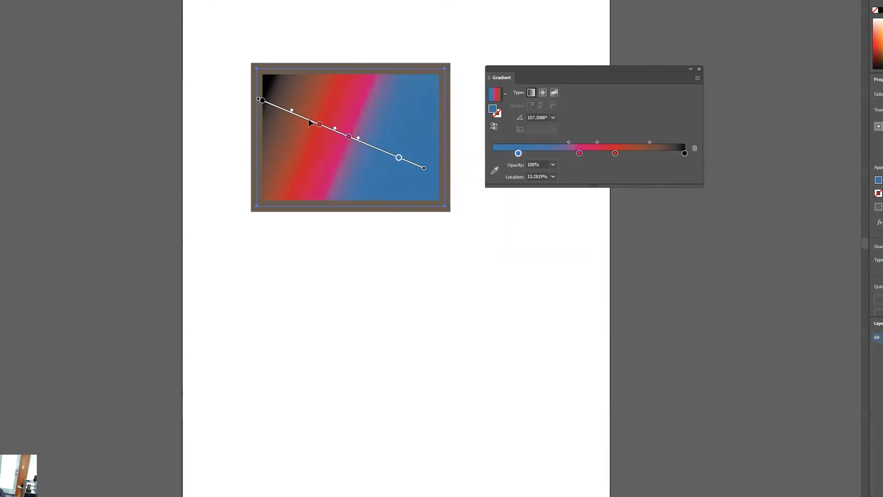
pyautogui.moveTo(319, 124); pyautogui.dragTo(284, 106)
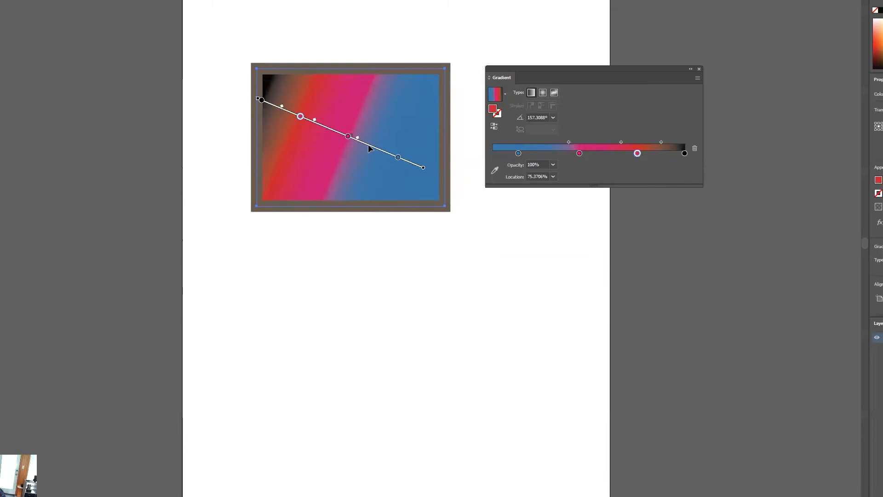
# Step: Shift and rotate the gradient line, and redraw it well beyond the rectangle at an angle of about 61°
pyautogui.moveTo(370, 148)
pyautogui.mouseDown()
pyautogui.moveTo(375, 143)
pyautogui.moveTo(370, 149)
pyautogui.mouseUp()
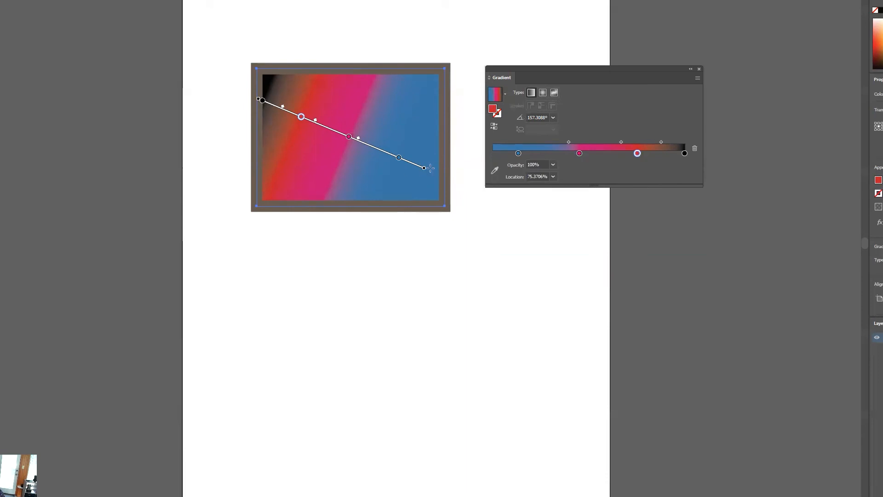
pyautogui.moveTo(424, 168)
pyautogui.mouseDown()
pyautogui.moveTo(428, 152)
pyautogui.moveTo(420, 166)
pyautogui.mouseUp()
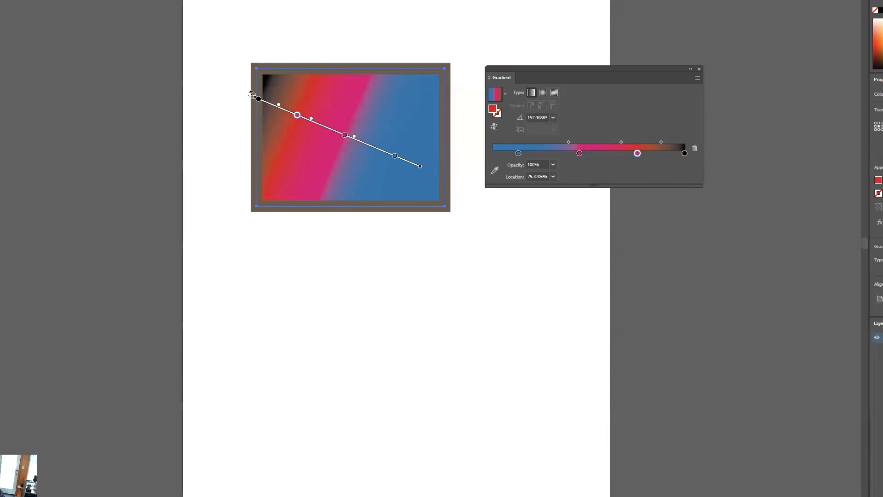
pyautogui.moveTo(252, 94)
pyautogui.mouseDown()
pyautogui.moveTo(240, 160)
pyautogui.moveTo(253, 107)
pyautogui.moveTo(298, 37)
pyautogui.moveTo(294, 44)
pyautogui.mouseUp()
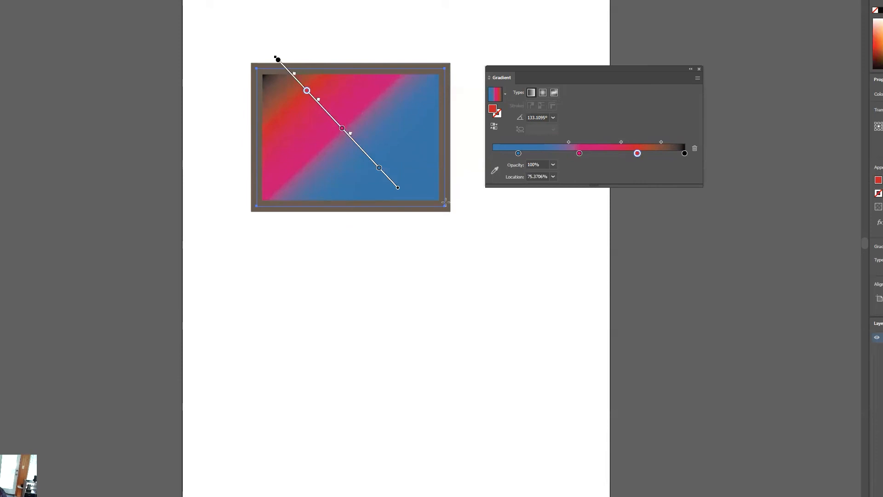
pyautogui.moveTo(330, 28); pyautogui.dragTo(387, 325)
pyautogui.moveTo(280, 265); pyautogui.dragTo(424, 5)
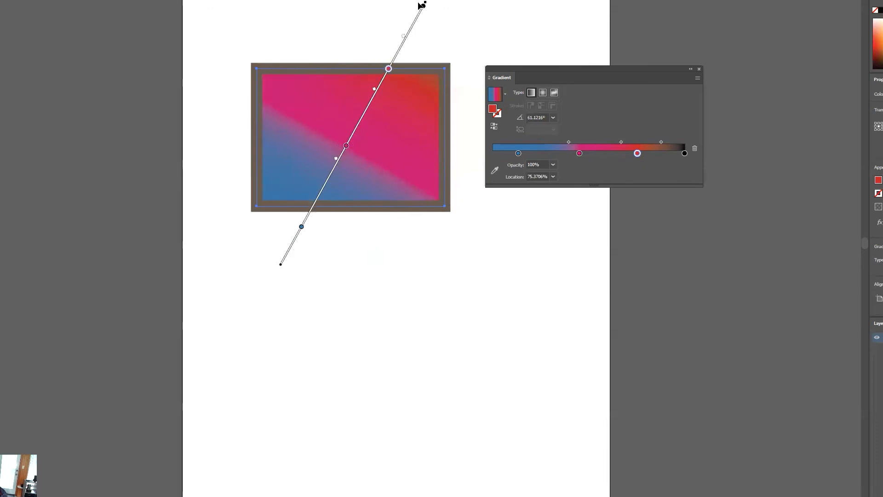
# Step: Remove the gradient's red stop and delete the gradient rectangle
pyautogui.press('Delete')
pyautogui.press('v')
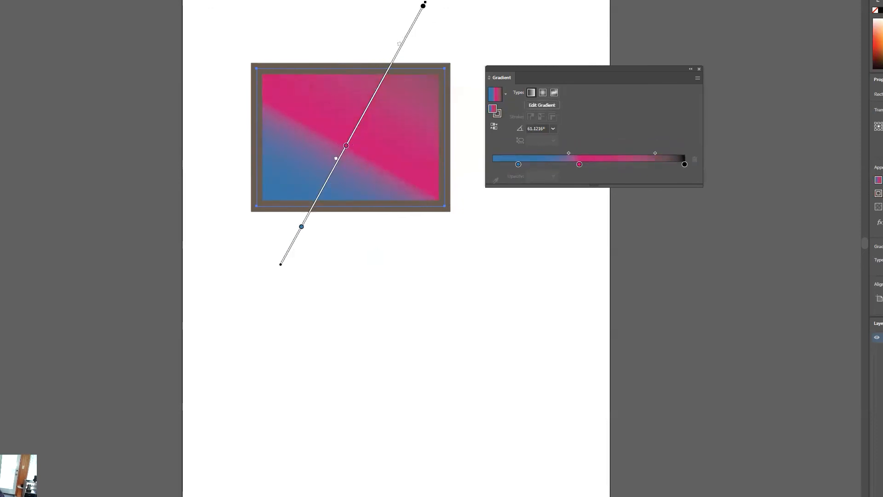
pyautogui.press('Delete')
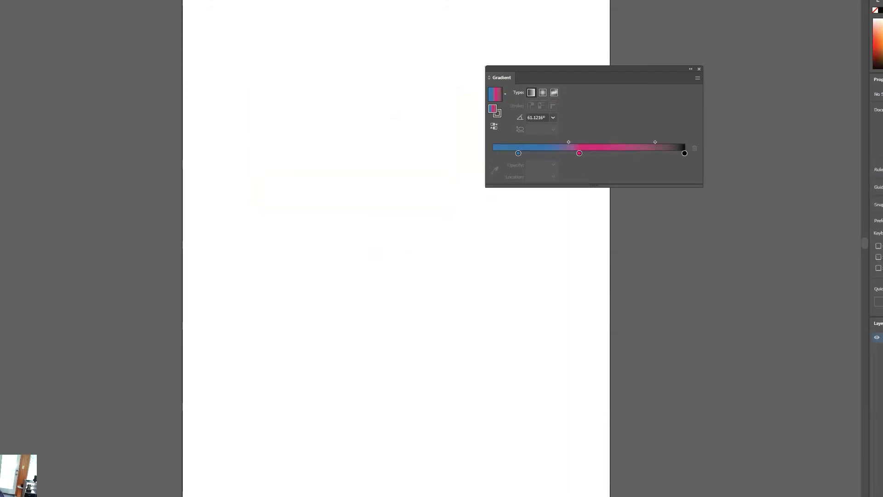
# Step: Set the stroke to none and the fill to a solid blue for a new rectangle
pyautogui.press('m')
pyautogui.press('/')
pyautogui.press(',')
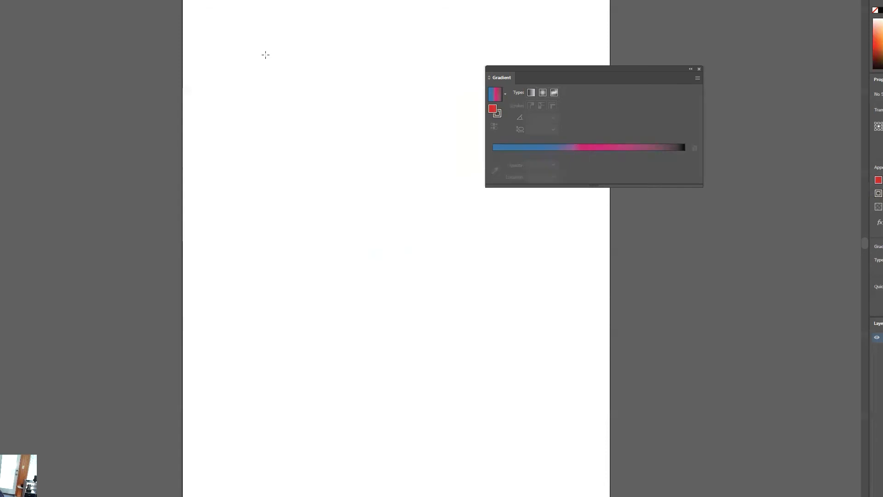
pyautogui.press('x')
pyautogui.press('/')
pyautogui.press('x')
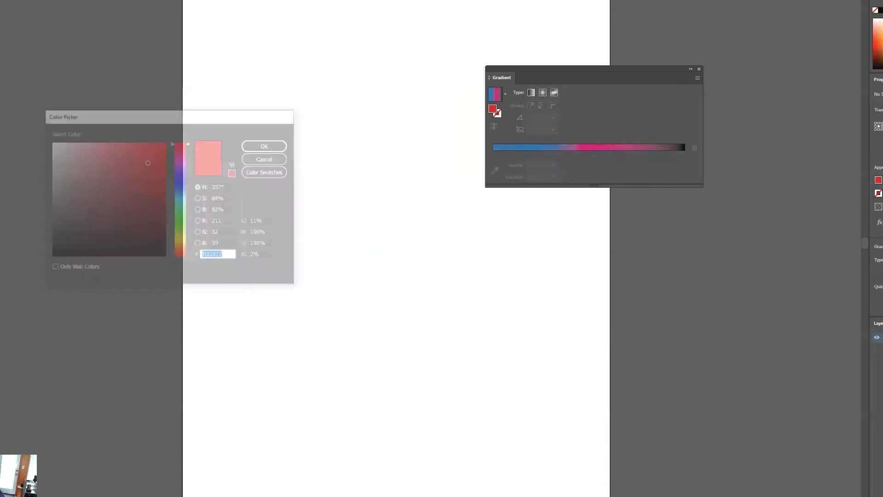
pyautogui.click(180, 186)
pyautogui.click(267, 145)
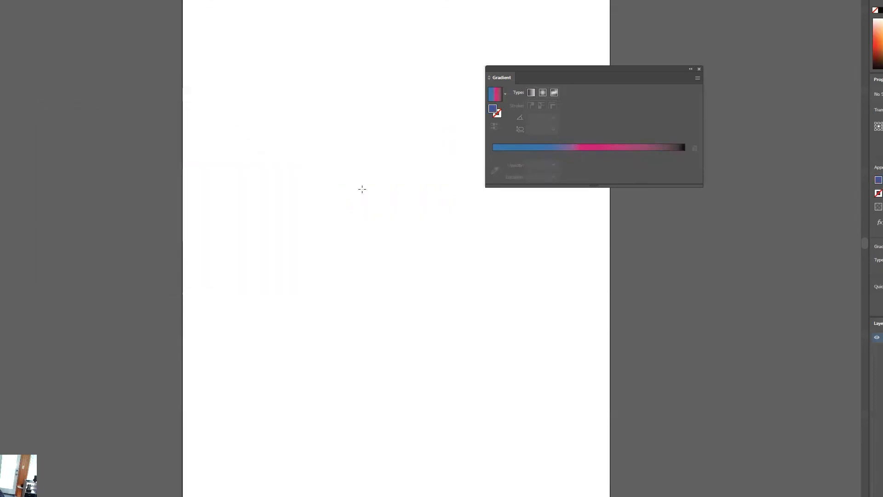
# Step: Draw a large, nearly square blue rectangle in the upper part of the artboard and close the Gradient settings
pyautogui.press('m')
pyautogui.moveTo(243, 83); pyautogui.dragTo(470, 300)
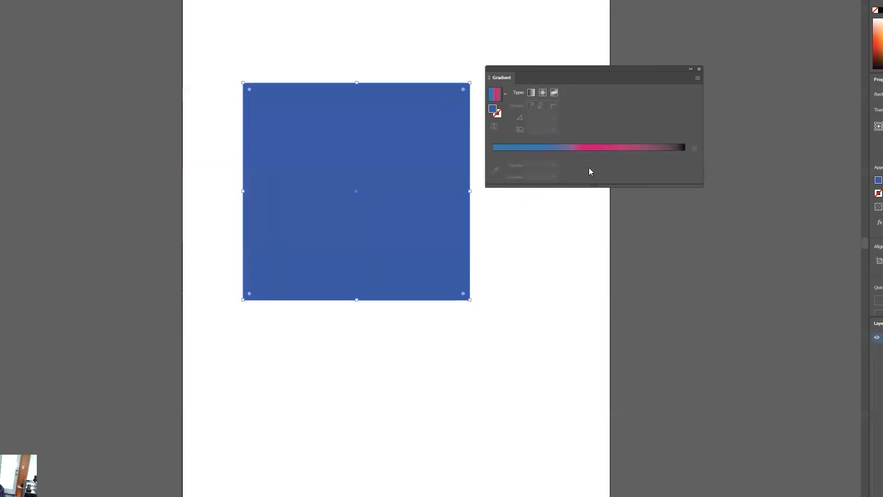
pyautogui.click(700, 69)
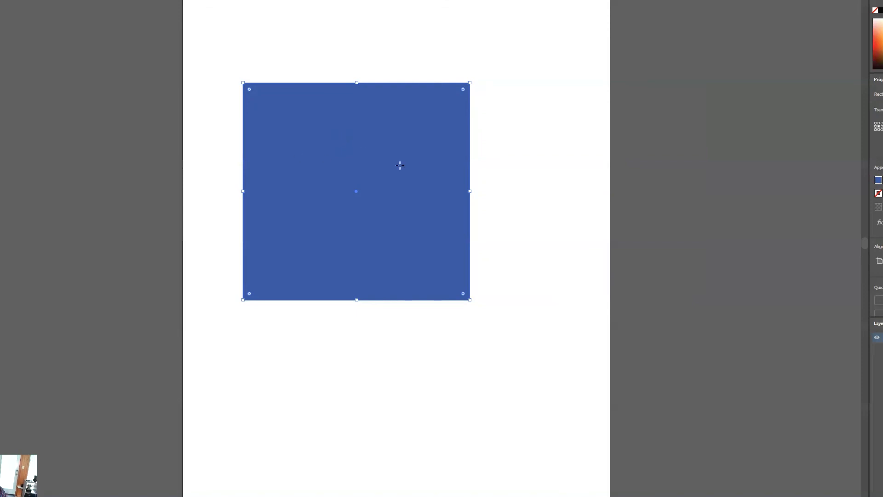
# Step: Add two gradient mesh points to the blue rectangle, a bright blue one at upper right and a pale blue one at lower left
pyautogui.press('g')
pyautogui.press('u')
pyautogui.click(390, 128)
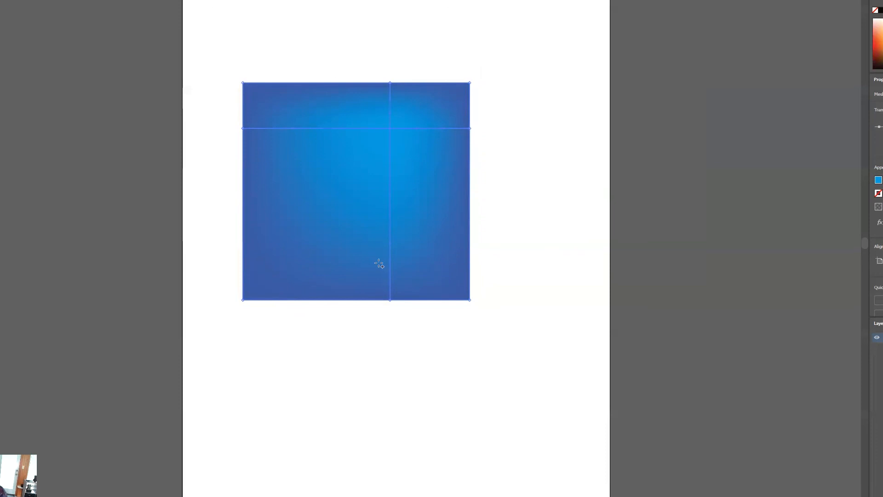
pyautogui.click(307, 212)
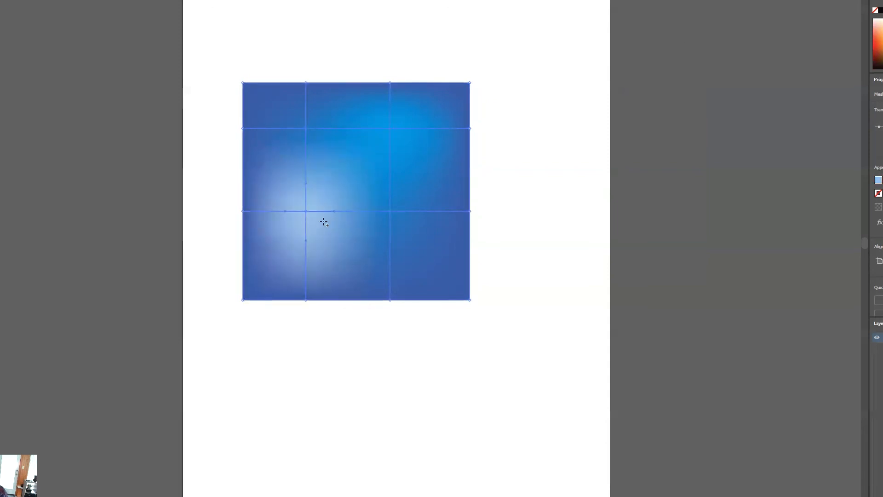
# Step: Add mesh points above and below the pale blue point and move both close to it to sharpen the colour transition
pyautogui.click(306, 169)
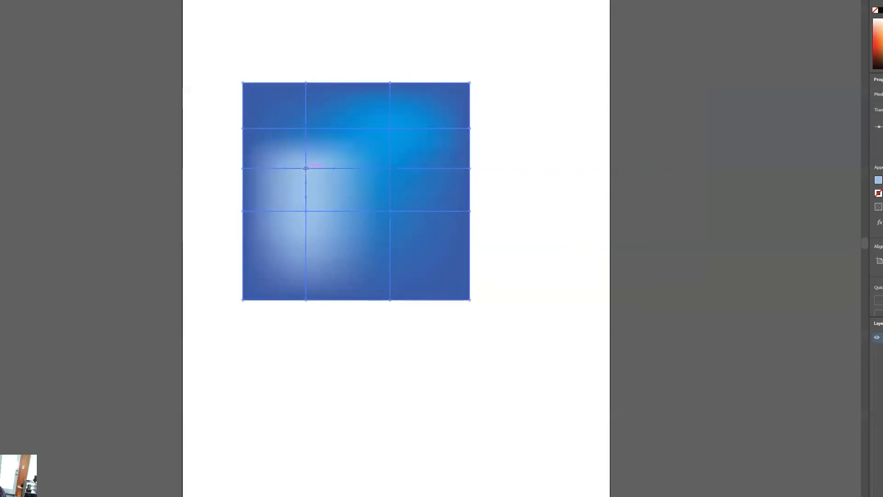
pyautogui.moveTo(306, 169); pyautogui.dragTo(306, 175)
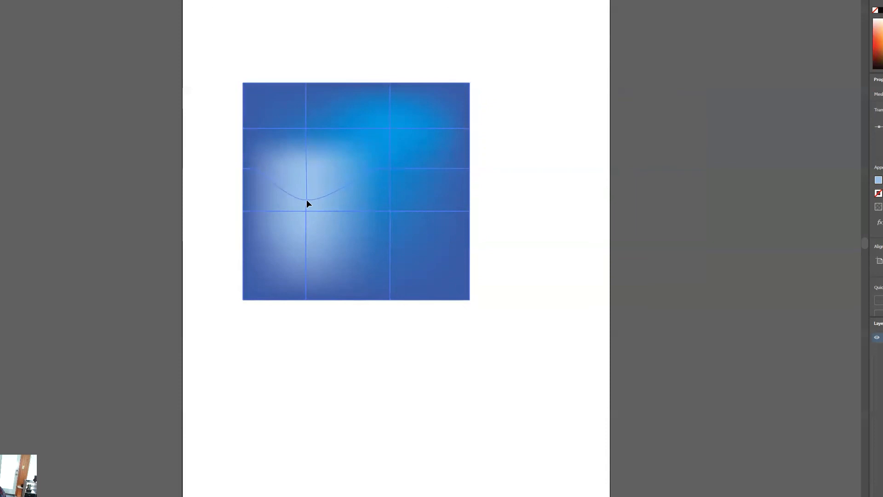
pyautogui.moveTo(305, 203); pyautogui.dragTo(306, 203)
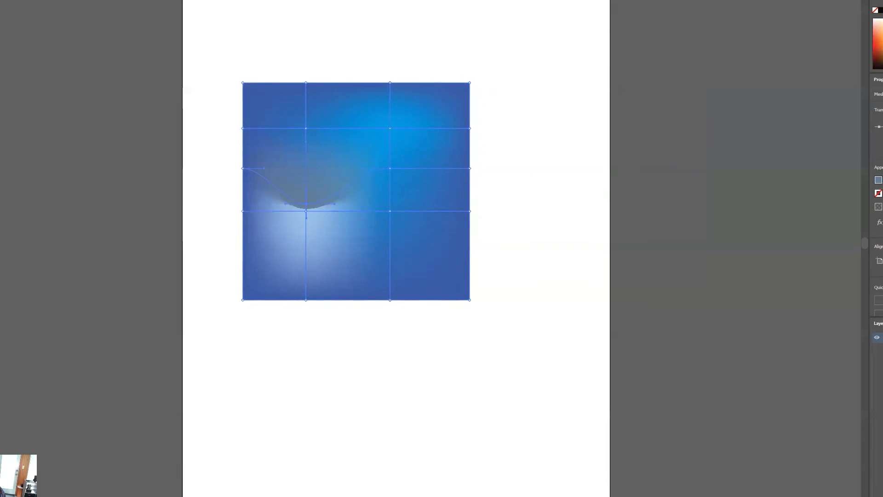
pyautogui.click(306, 239)
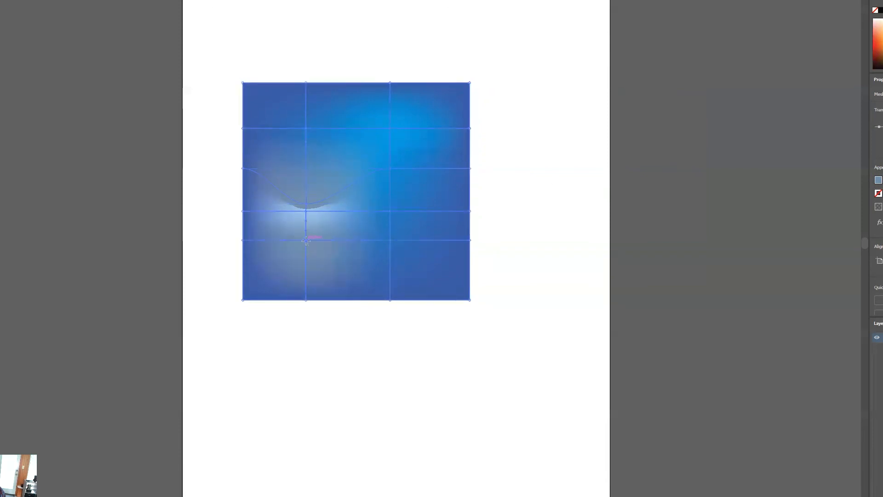
pyautogui.moveTo(306, 237); pyautogui.dragTo(305, 217)
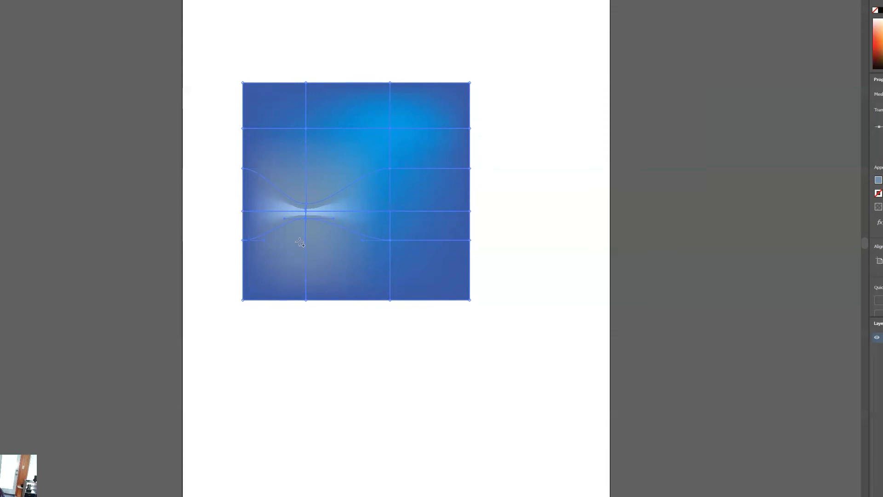
# Step: Delete the left vertical and lower curved mesh lines, and move the mesh point between the two remaining right-hand points up and left
pyautogui.press('Delete')
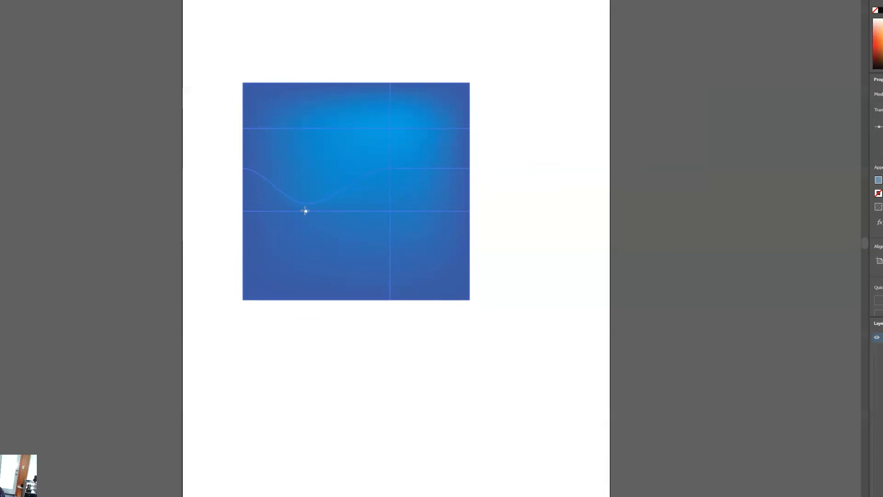
pyautogui.click(382, 223)
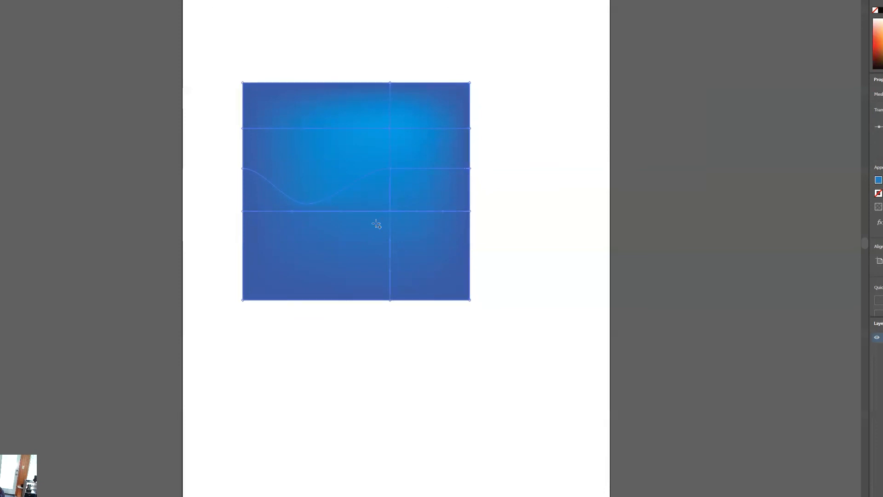
pyautogui.moveTo(307, 203); pyautogui.dragTo(340, 156)
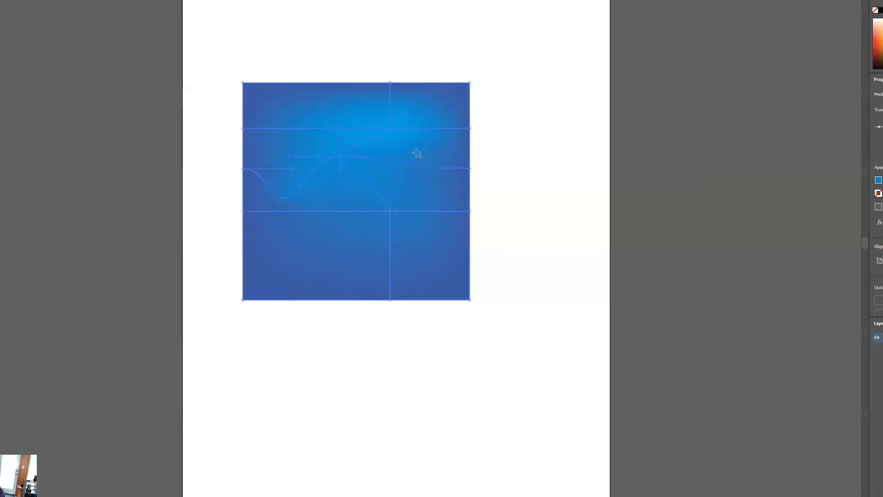
# Step: Colour the mesh point in the lower right part of the rectangle yellow
pyautogui.click(390, 211)
pyautogui.click(621, 187)
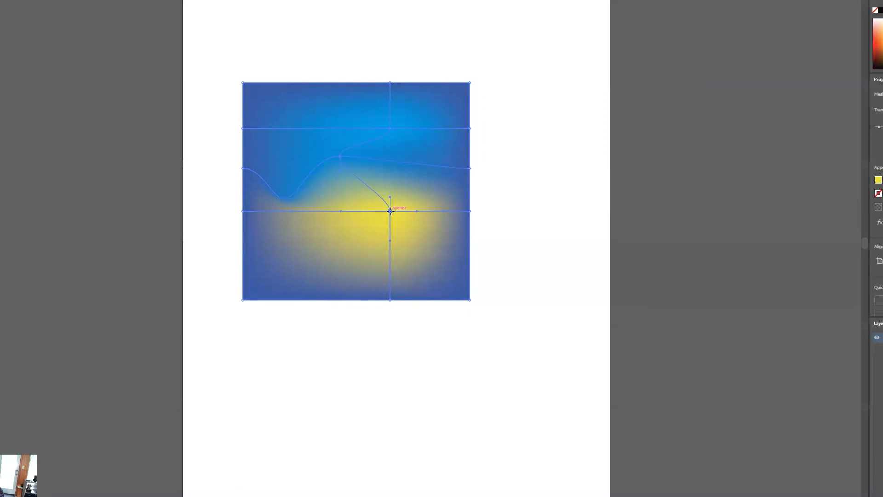
# Step: Remove all remaining mesh lines from the rectangle and add a new mesh point near its centre
pyautogui.press('v')
pyautogui.press('u')
pyautogui.keyDown('alt'); pyautogui.click(386, 202); pyautogui.keyUp('alt')
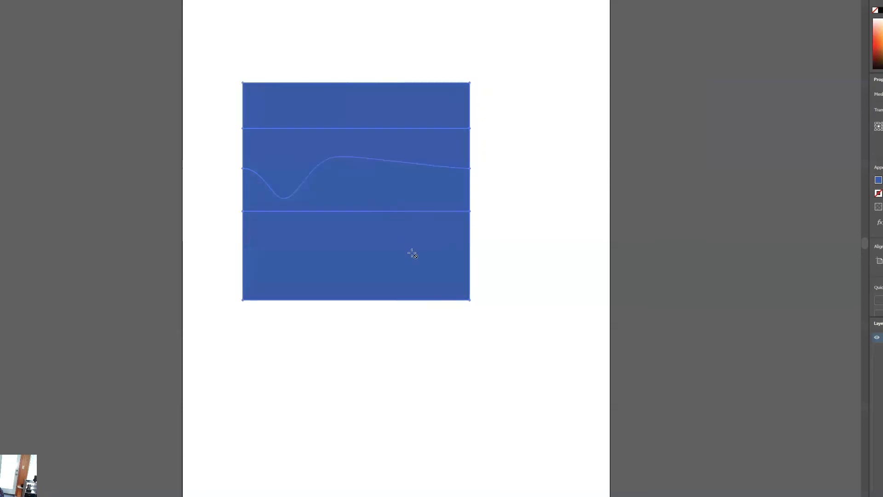
pyautogui.keyDown('alt'); pyautogui.click(331, 211); pyautogui.keyUp('alt')
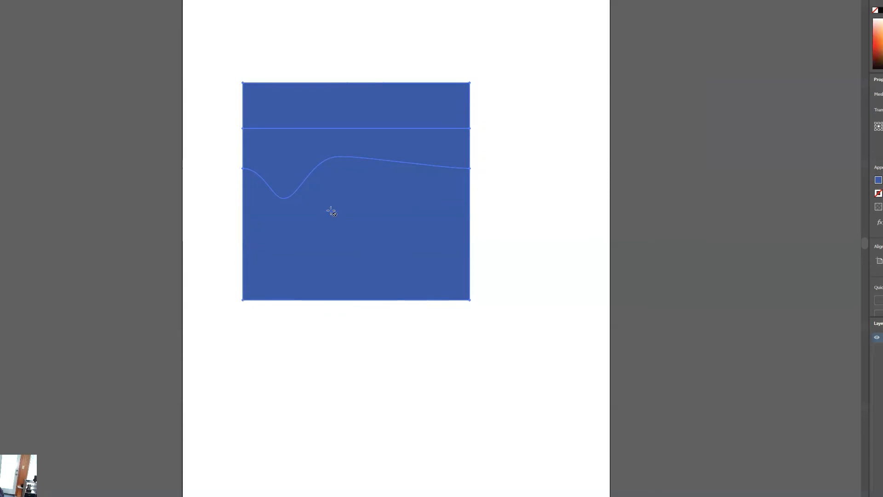
pyautogui.keyDown('alt'); pyautogui.click(352, 157); pyautogui.keyUp('alt')
pyautogui.keyDown('alt'); pyautogui.click(359, 129); pyautogui.keyUp('alt')
pyautogui.click(367, 195)
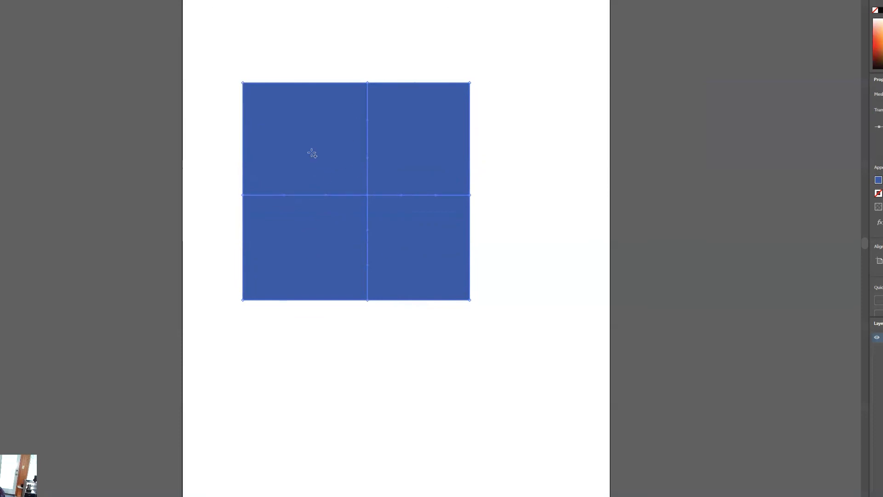
pyautogui.click(315, 138)
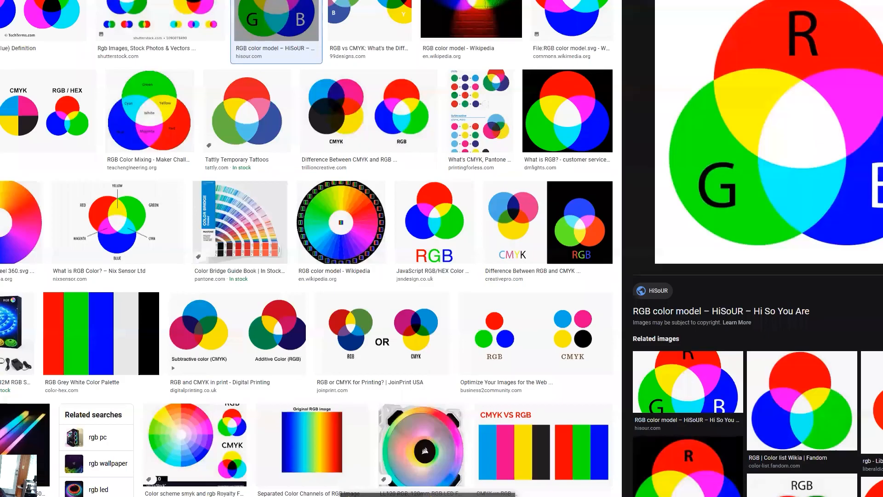
# Step: Switch to the browser and search Google Images for photorealistic Adobe Illustrator artwork
pyautogui.click(469, 494)
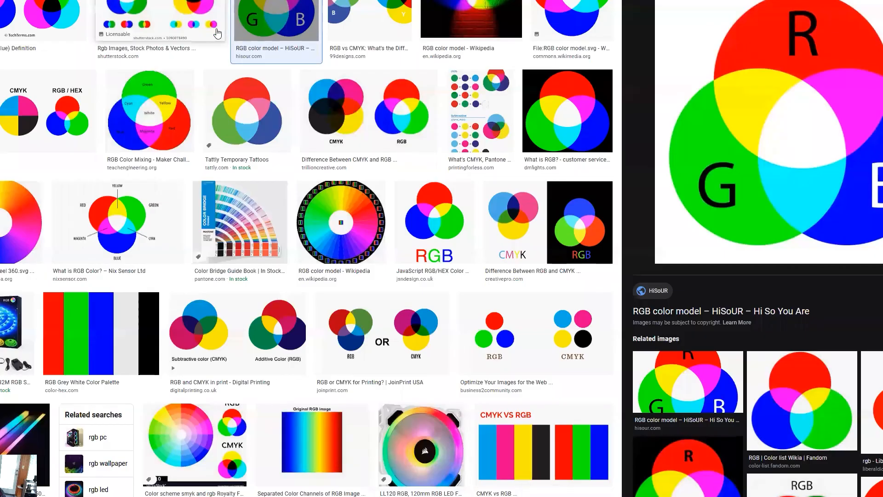
pyautogui.scroll(2, 218, 34)
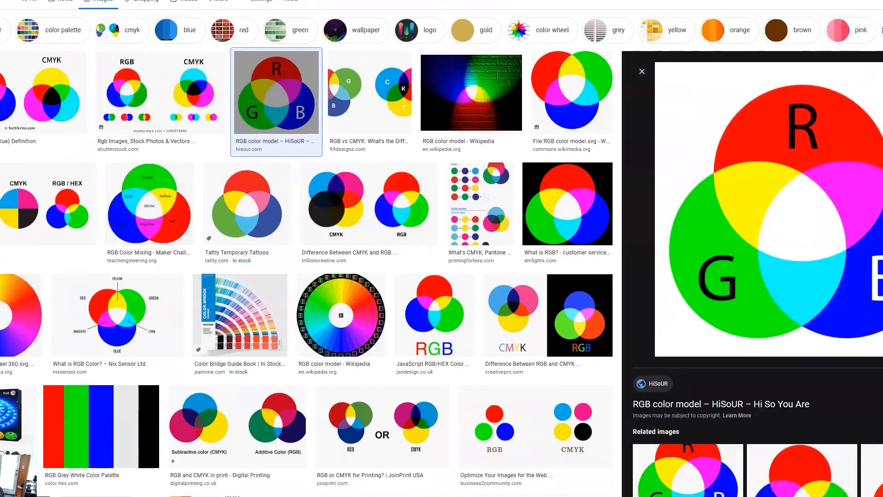
pyautogui.write('adobe il')
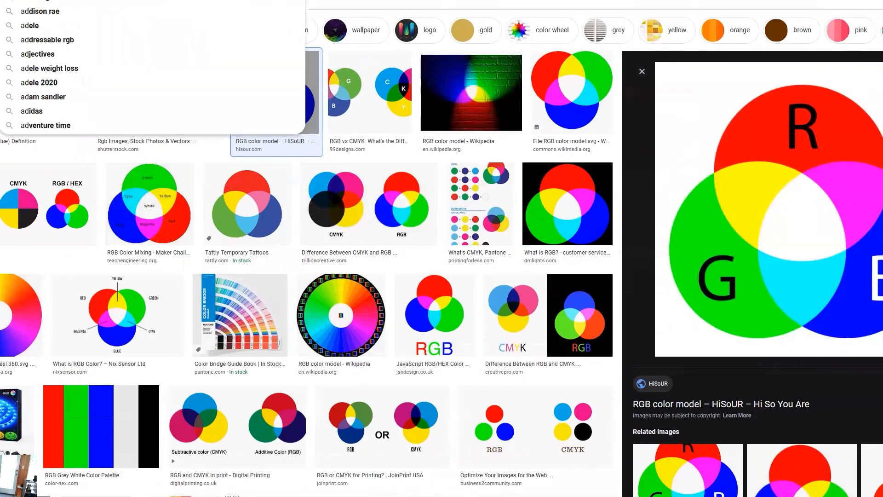
pyautogui.write('lustrator')
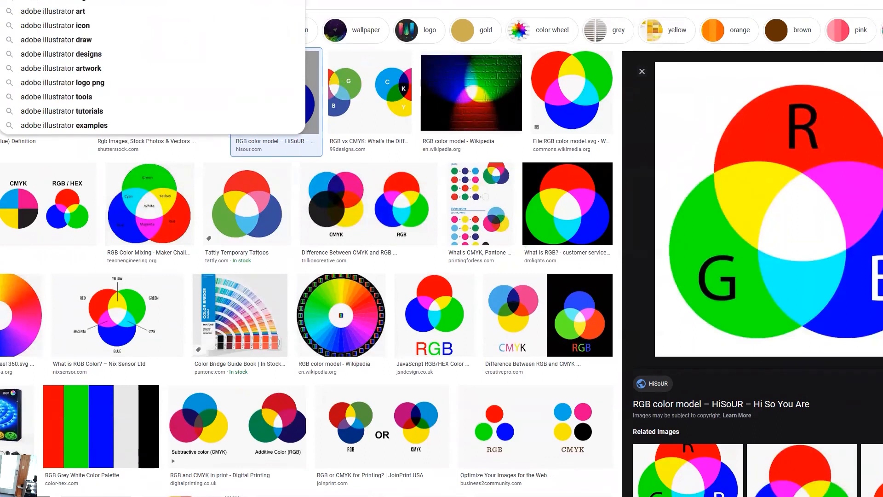
pyautogui.write(' photo')
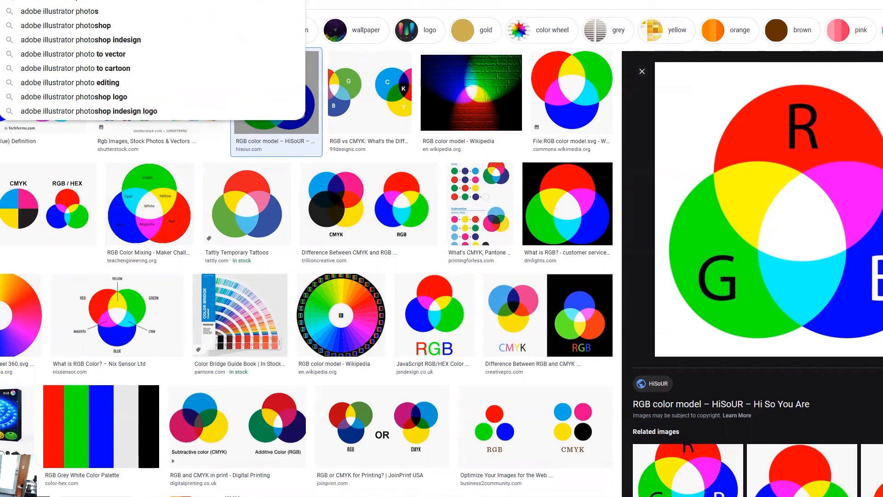
pyautogui.press('Escape')
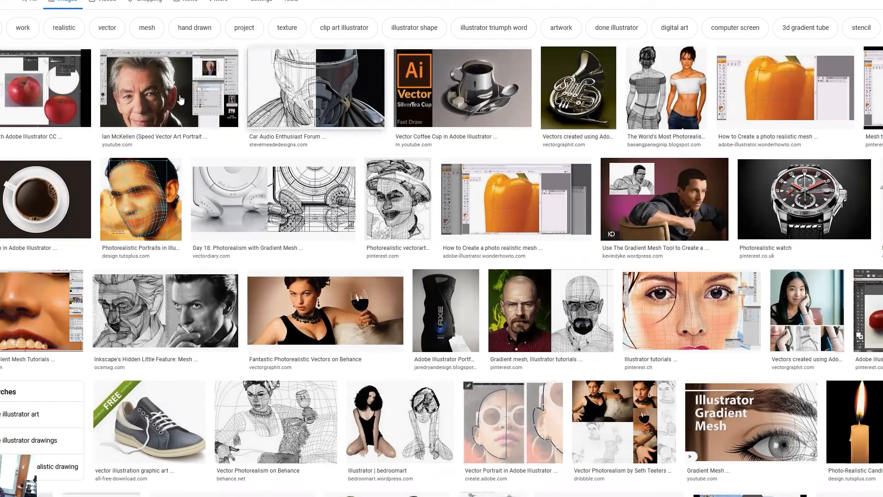
# Step: Examine photorealistic examples: the Ian McKellen vector portrait and its YouTube page, the Gradient Mesh Tool image and the Photorealistic Portraits result
pyautogui.click(124, 110)
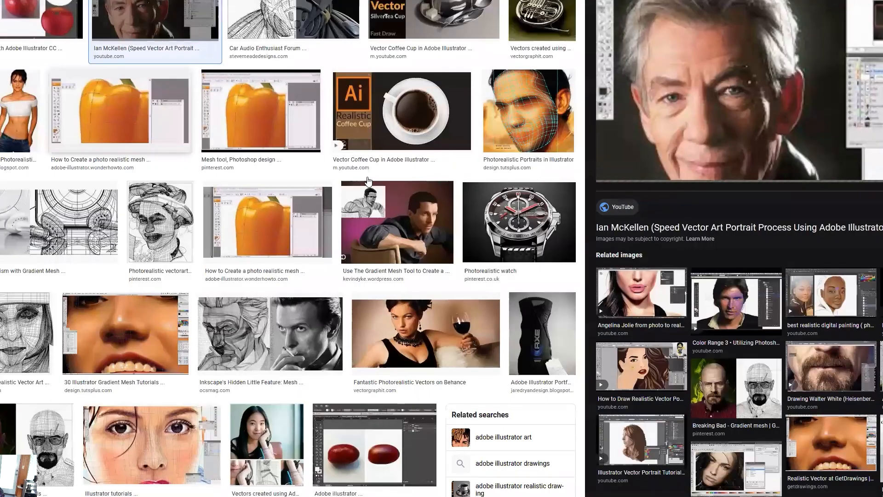
pyautogui.click(776, 102)
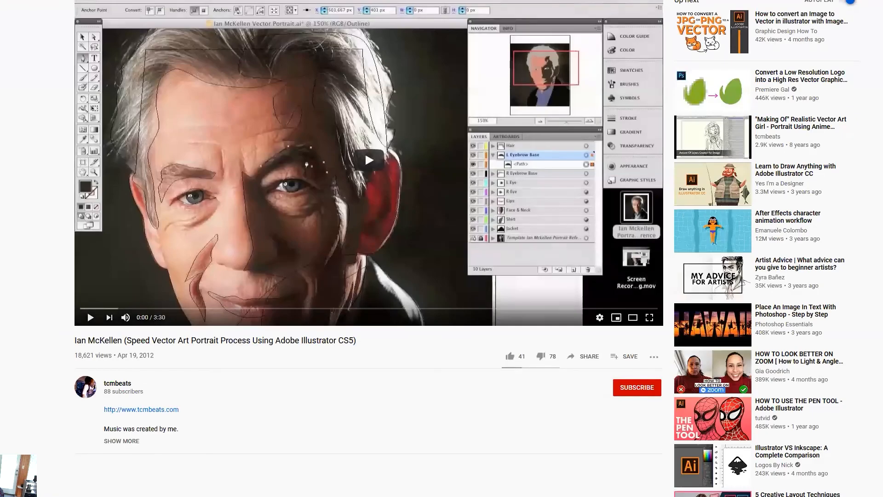
pyautogui.hotkey('ctrl', 'w')
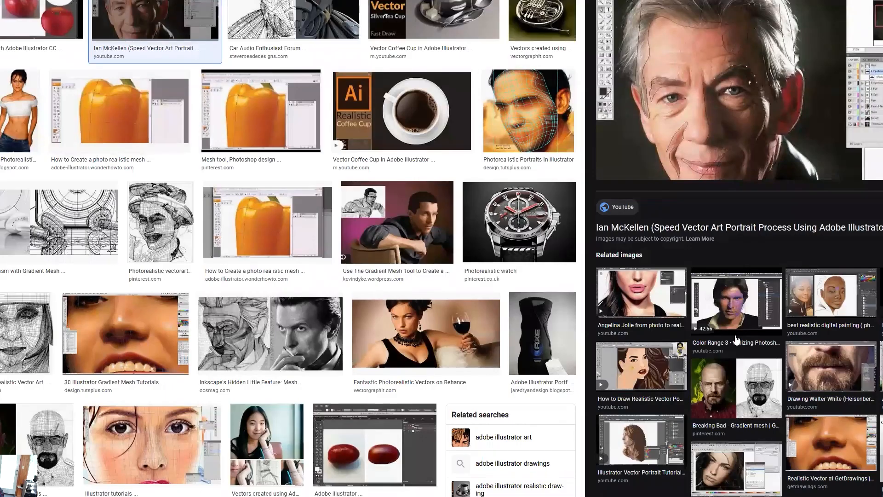
pyautogui.click(411, 227)
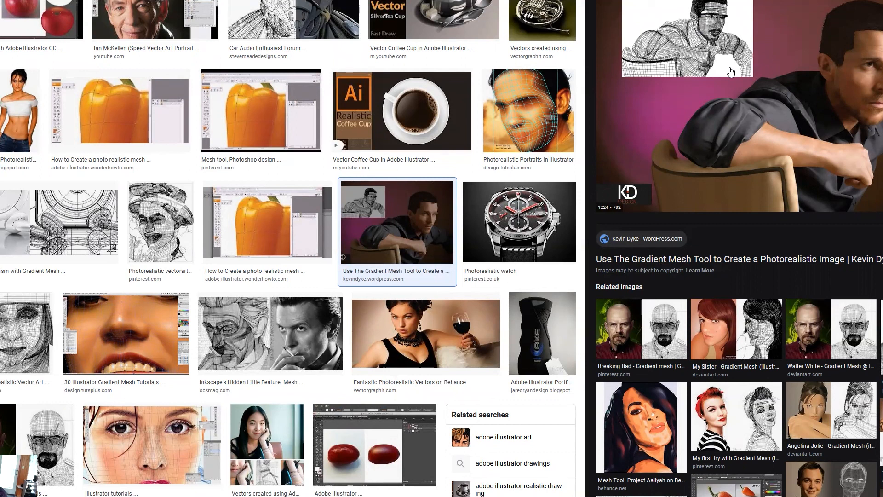
pyautogui.click(529, 113)
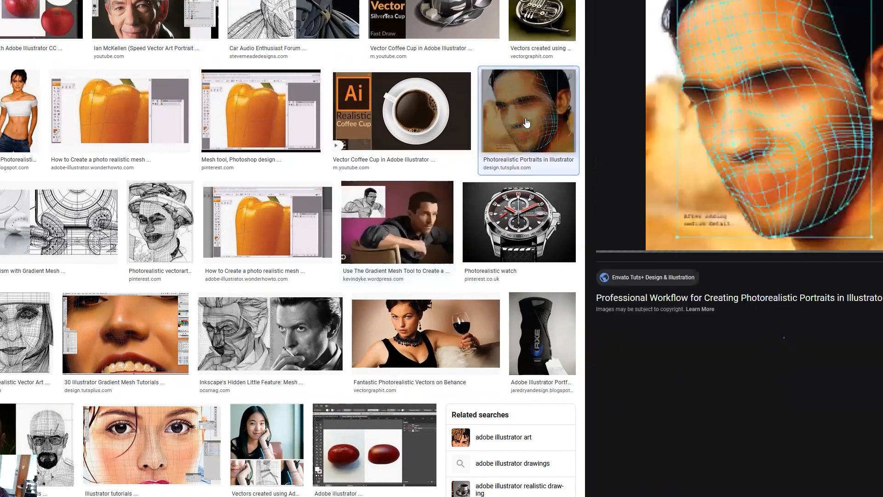